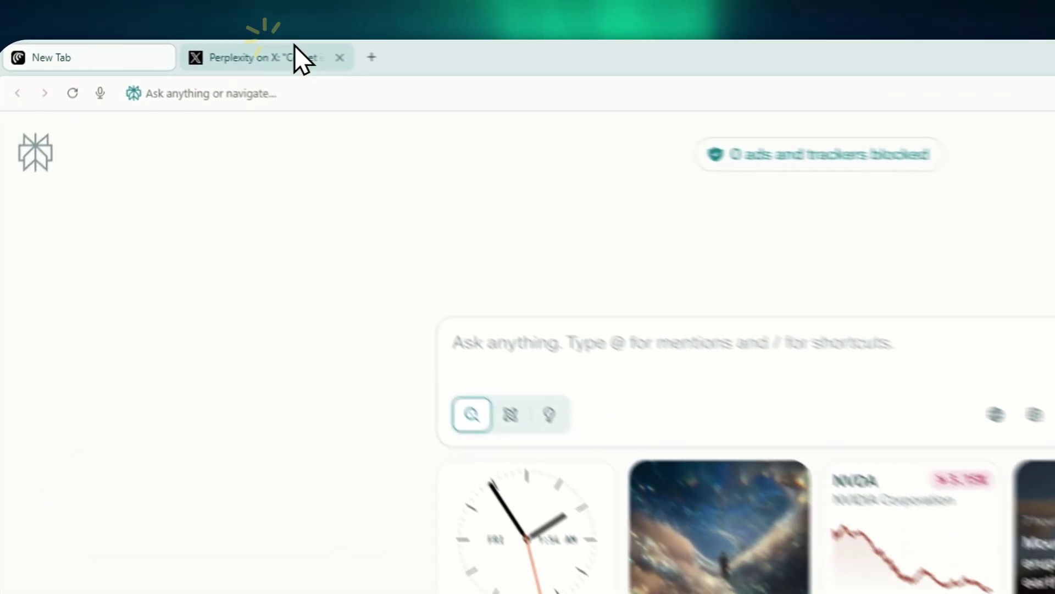
Switch to the 'Perplexity on X' tab showing the Comet for Android announcement post
left_click(231, 49)
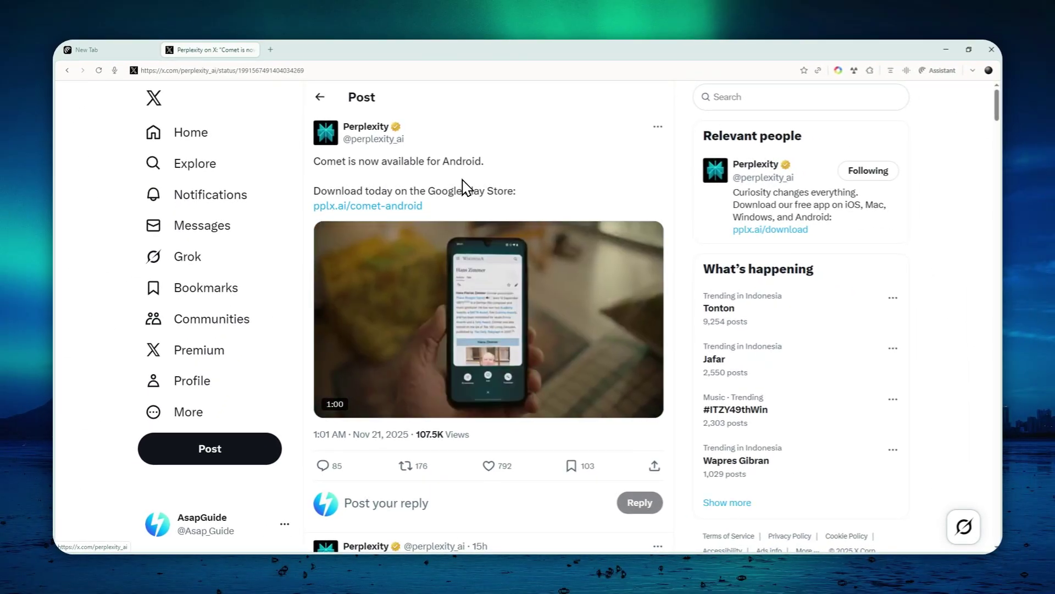
mouse_move(461, 266)
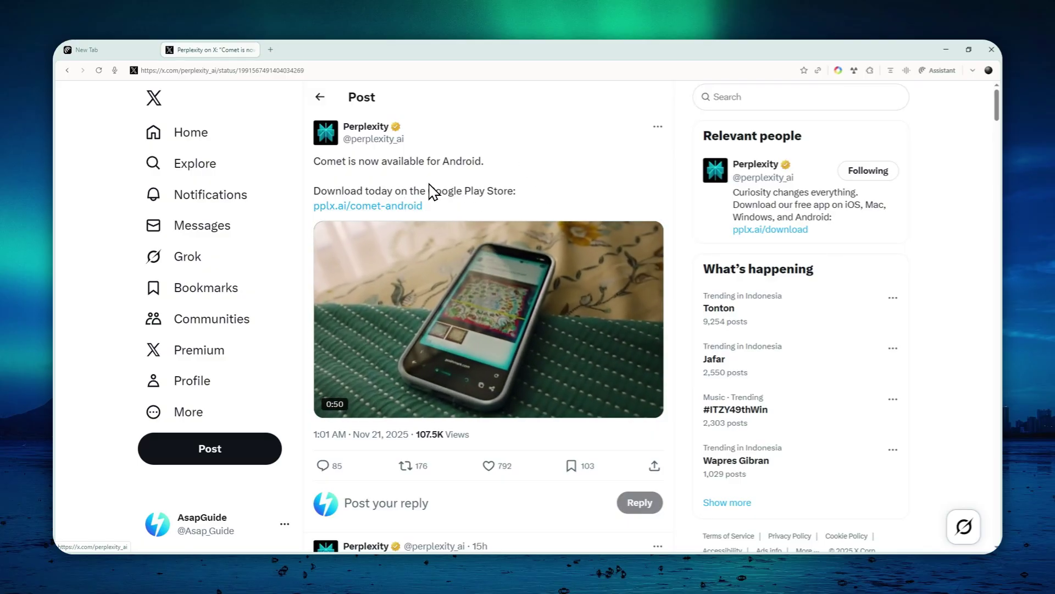
Bring up the mirrored Pixel 3 XL screen and launch the Play Store app
left_click(105, 49)
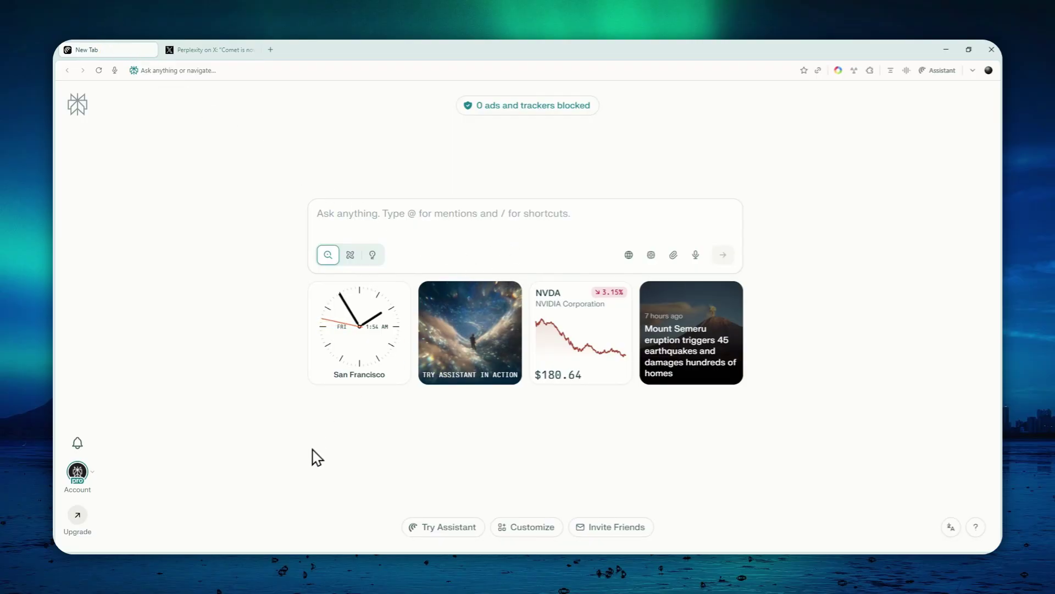
mouse_move(234, 566)
left_click(300, 518)
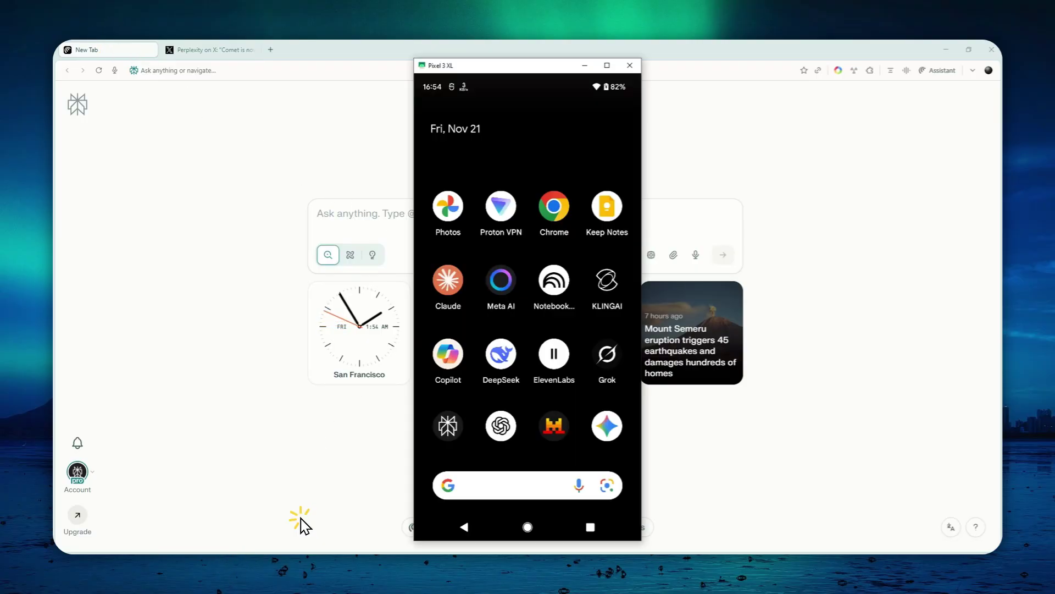
left_click_drag(500, 434, 547, 224)
scroll(559, 354, "down", 10)
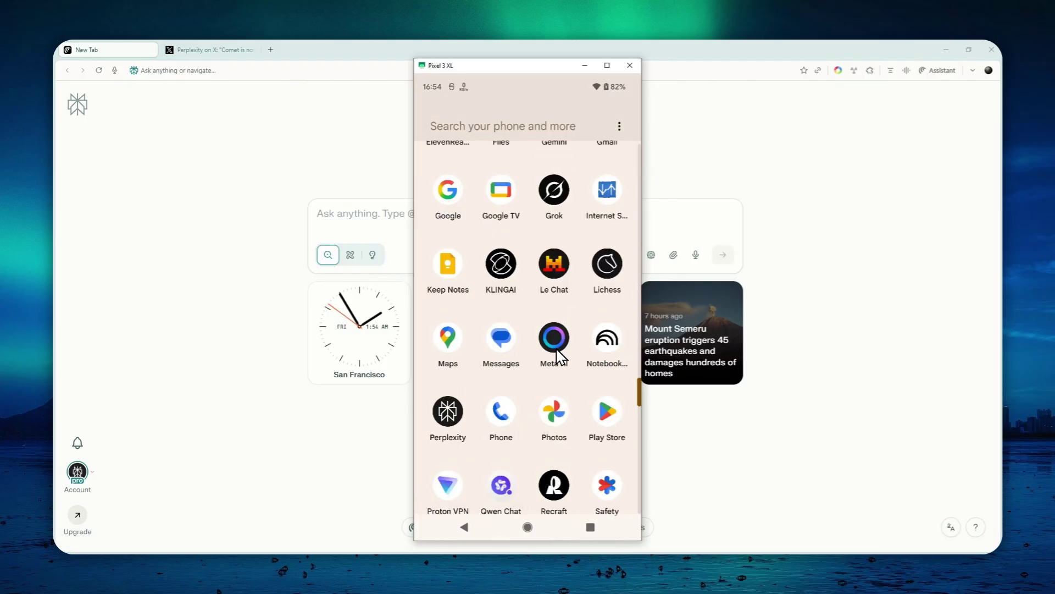
left_click(610, 271)
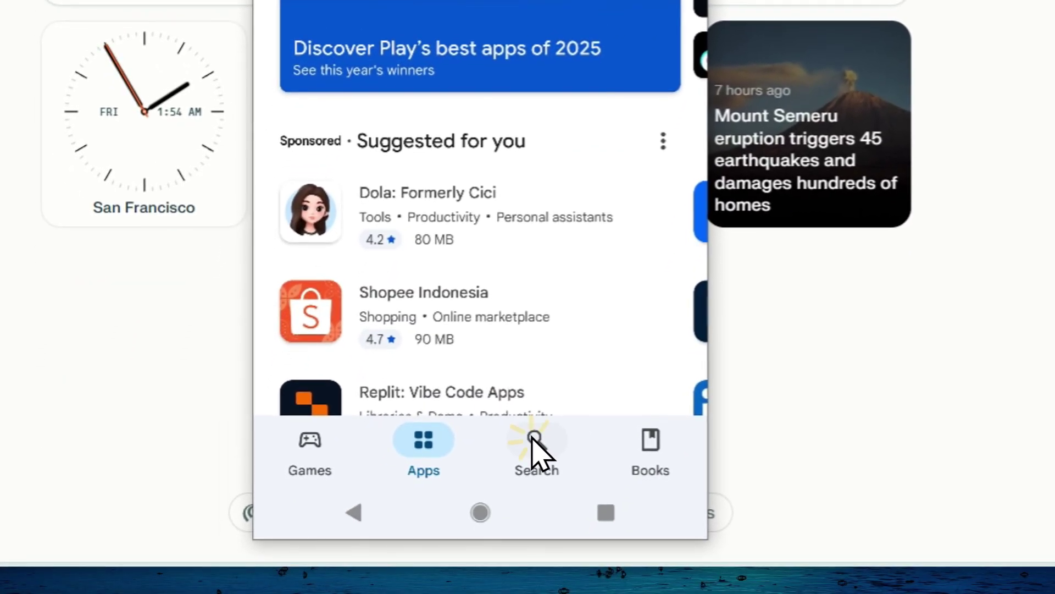
Search the Play Store for 'comet' and open the Comet: AI Browser & Assistant listing
left_click(488, 584)
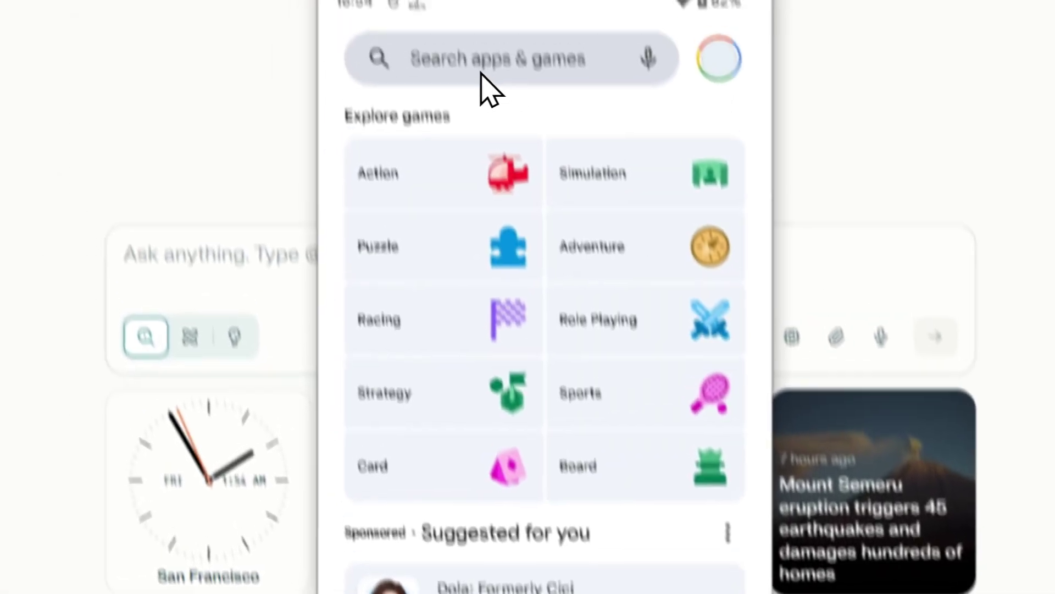
left_click(483, 74)
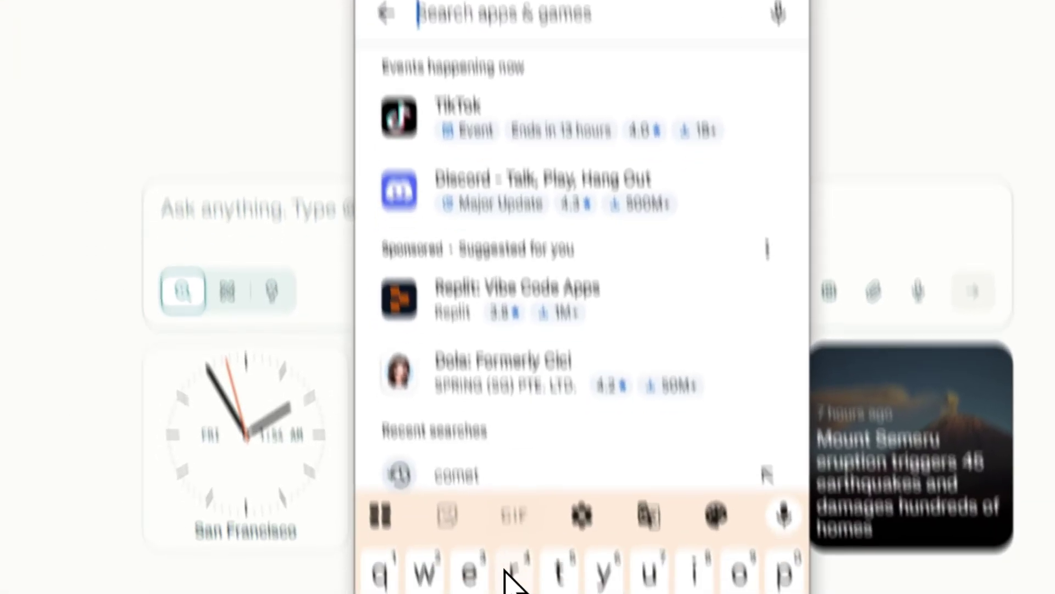
left_click(470, 465)
left_click(673, 334)
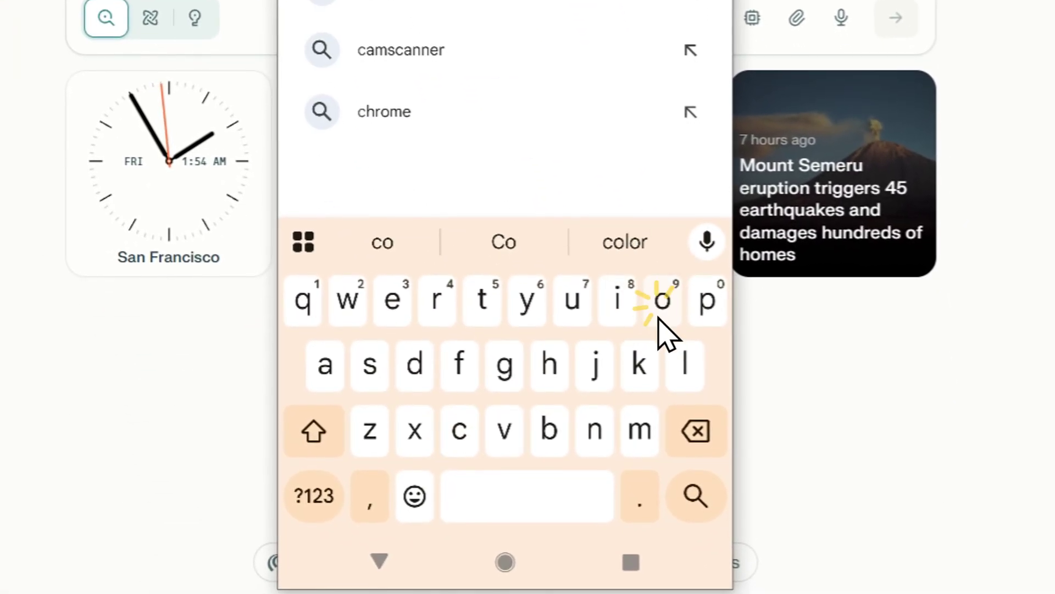
left_click(650, 465)
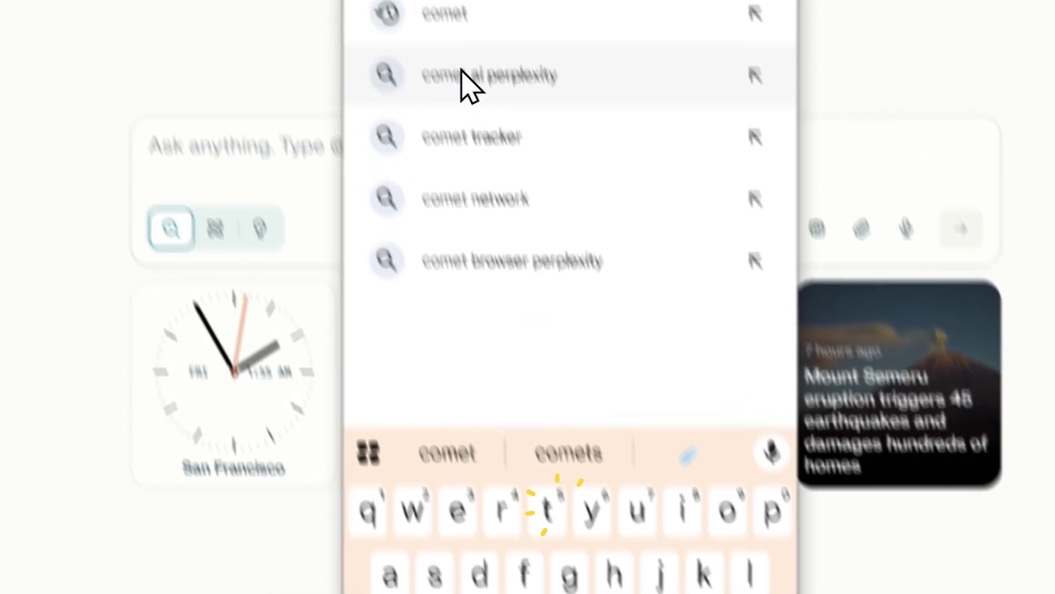
left_click(393, 0)
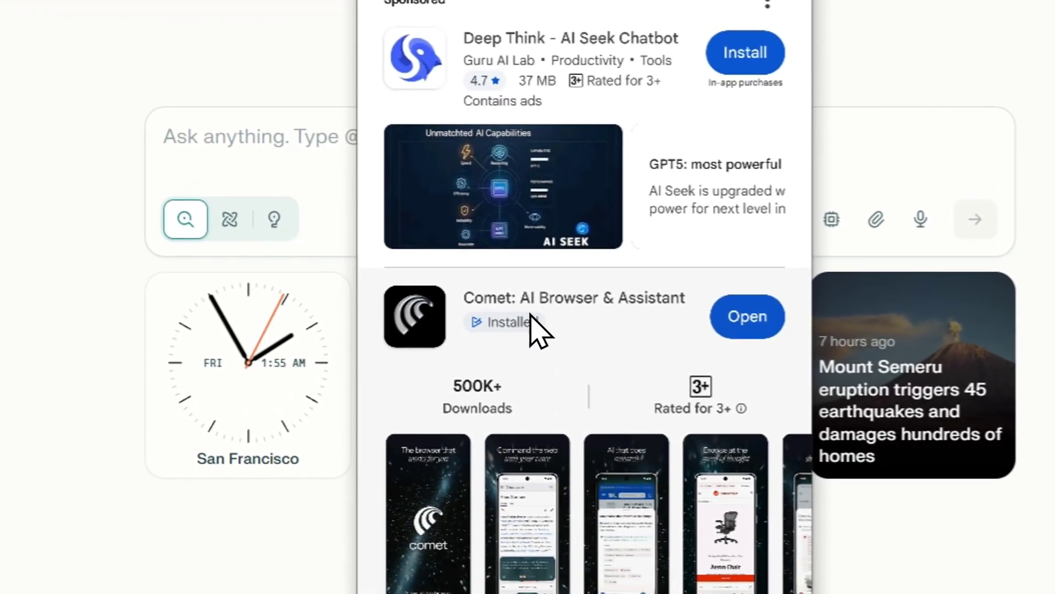
left_click(581, 467)
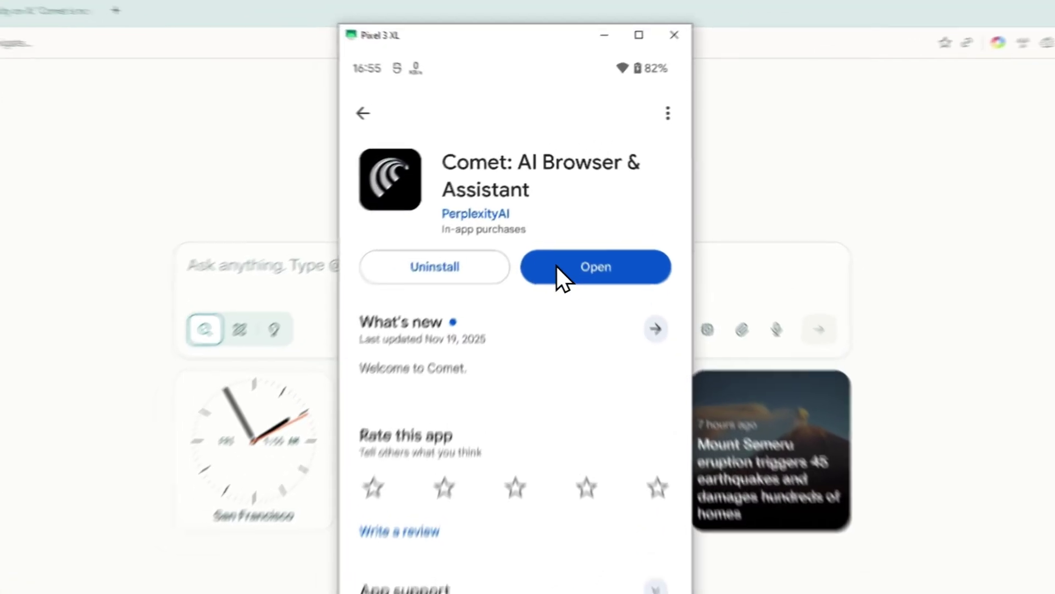
Open Comet, slide to get started, continue past the intro, and sign in with Google
left_click(556, 218)
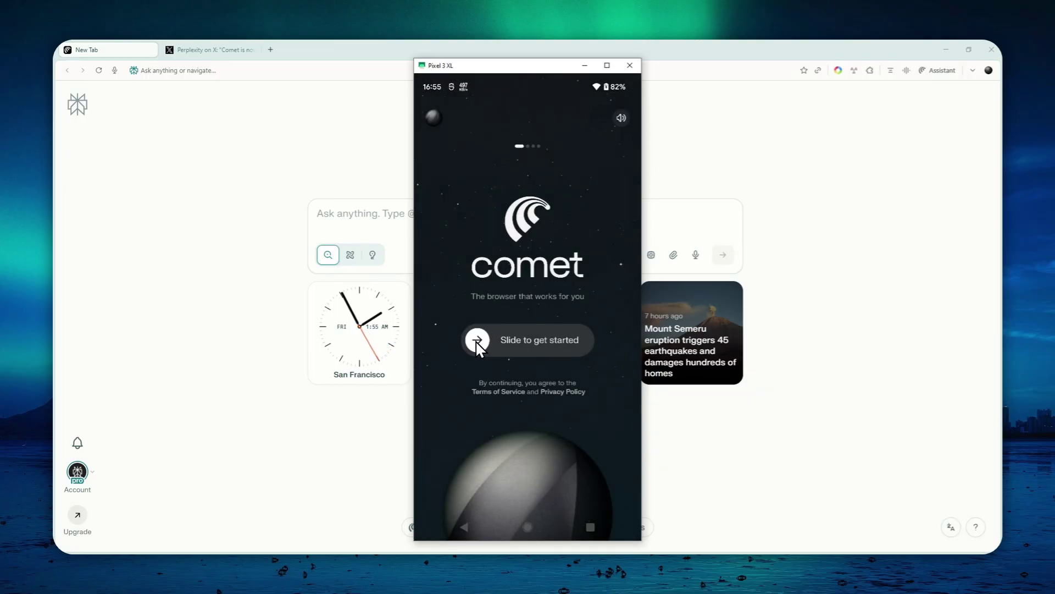
left_click_drag(476, 341, 587, 344)
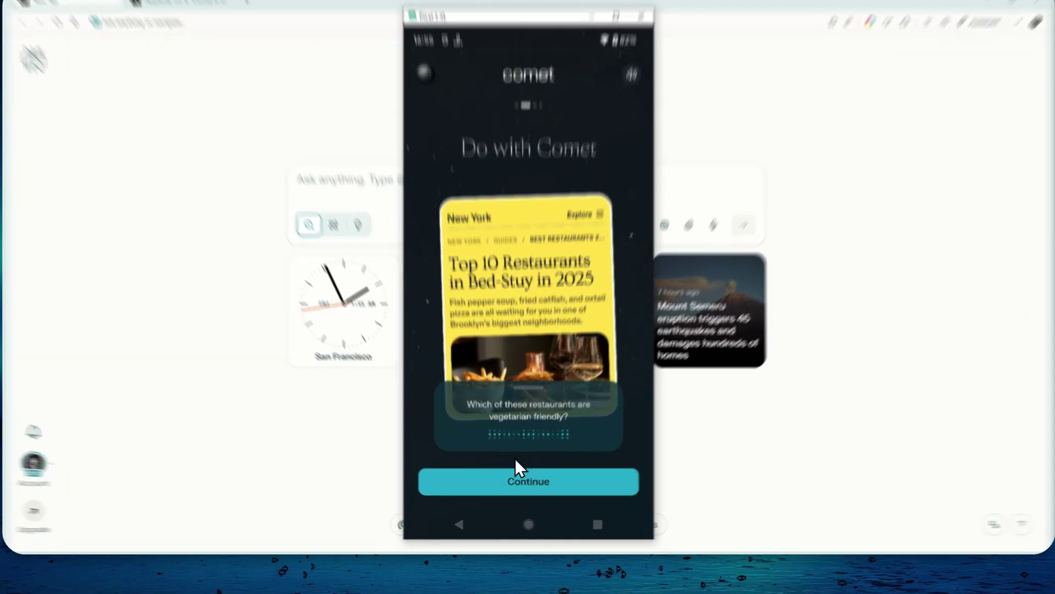
left_click(533, 489)
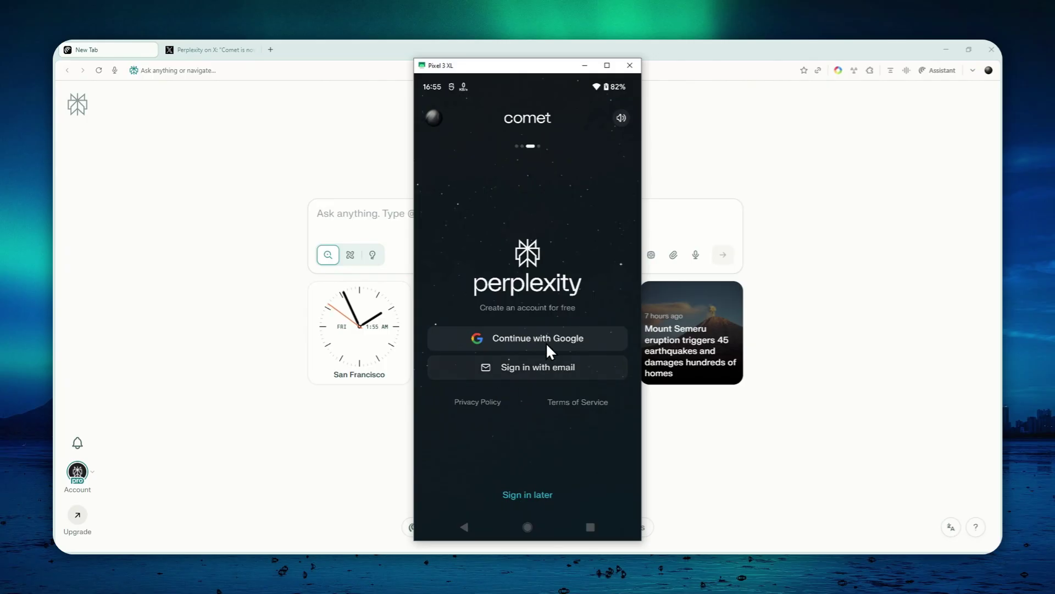
left_click(519, 526)
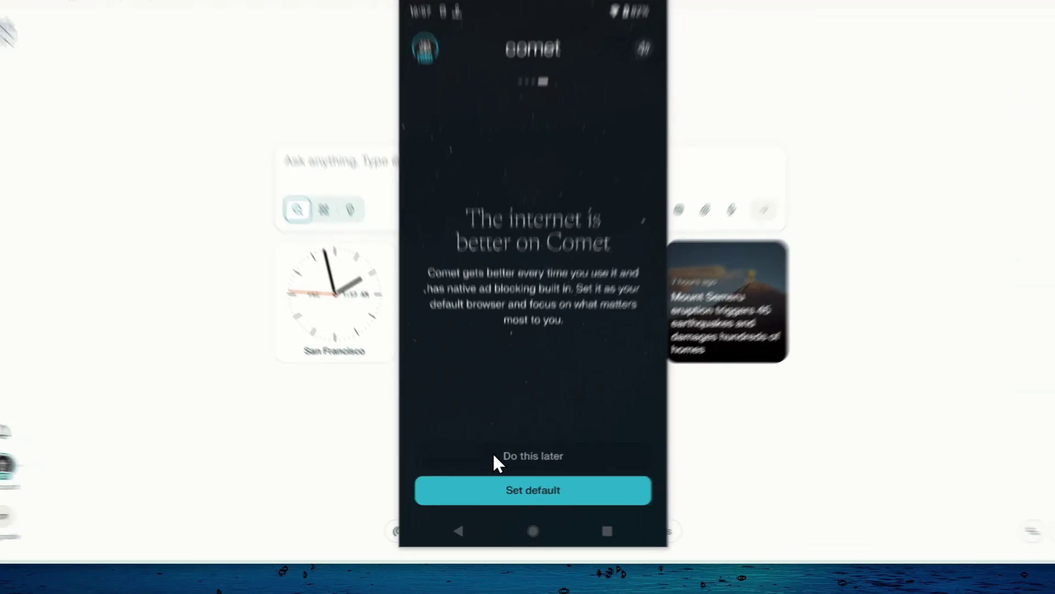
Skip the default-browser prompt and set Comet's appearance to Dark in account settings
left_click(527, 463)
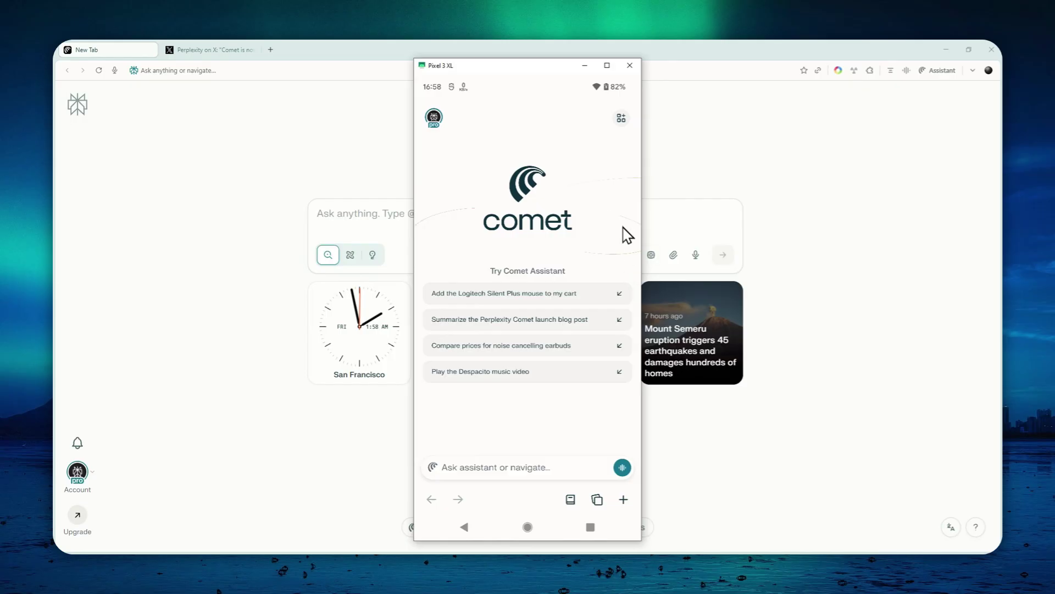
left_click(443, 125)
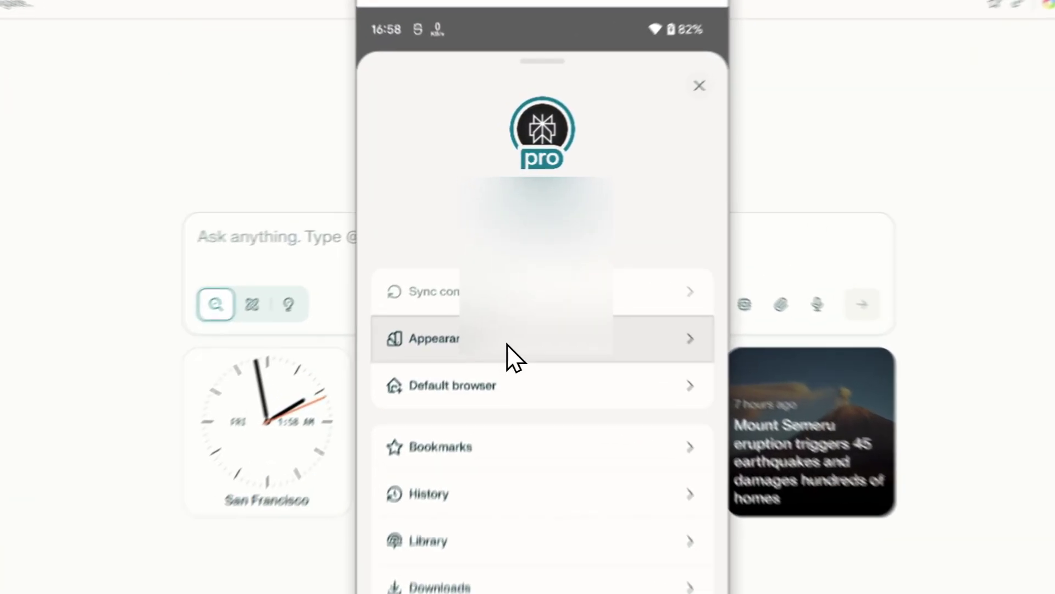
left_click(508, 279)
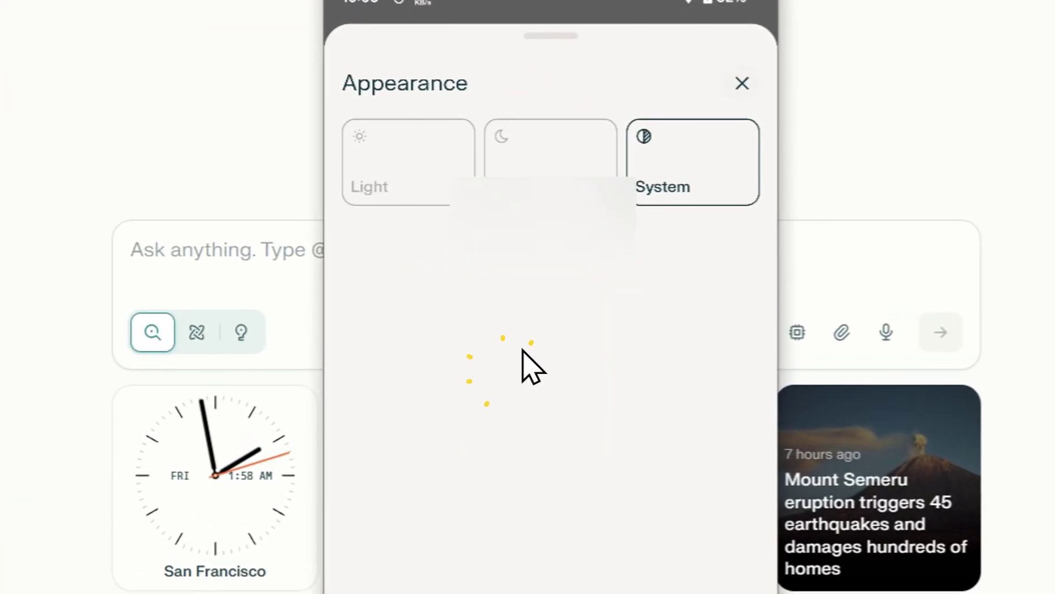
left_click(542, 171)
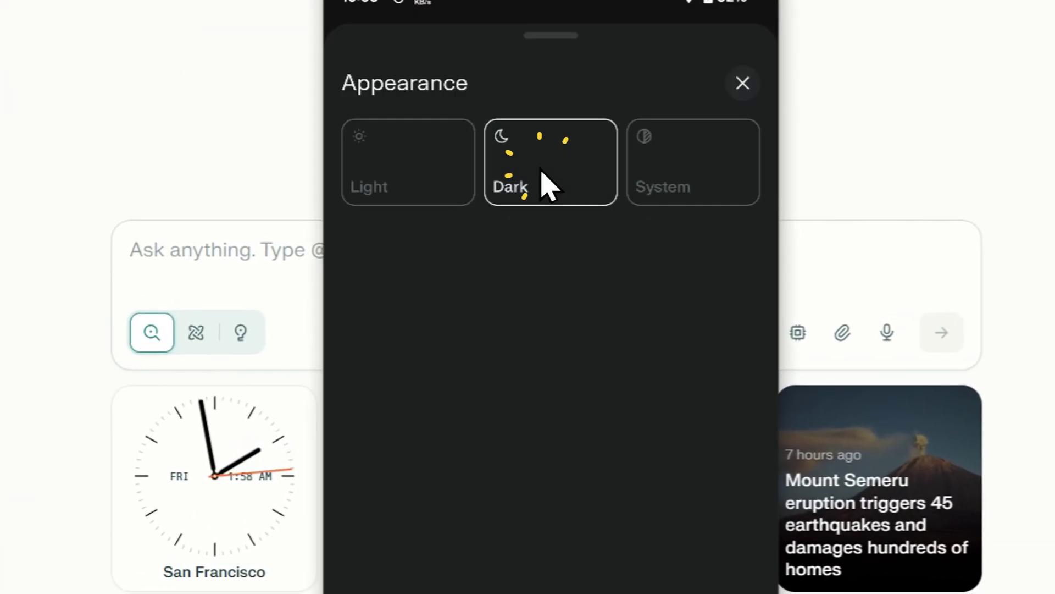
left_click(742, 83)
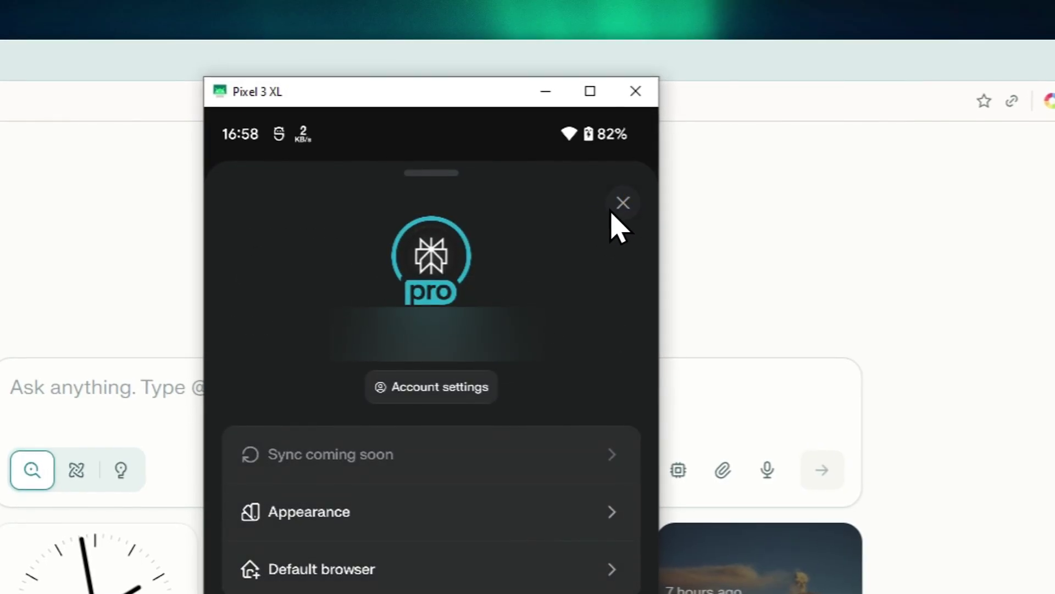
left_click(623, 203)
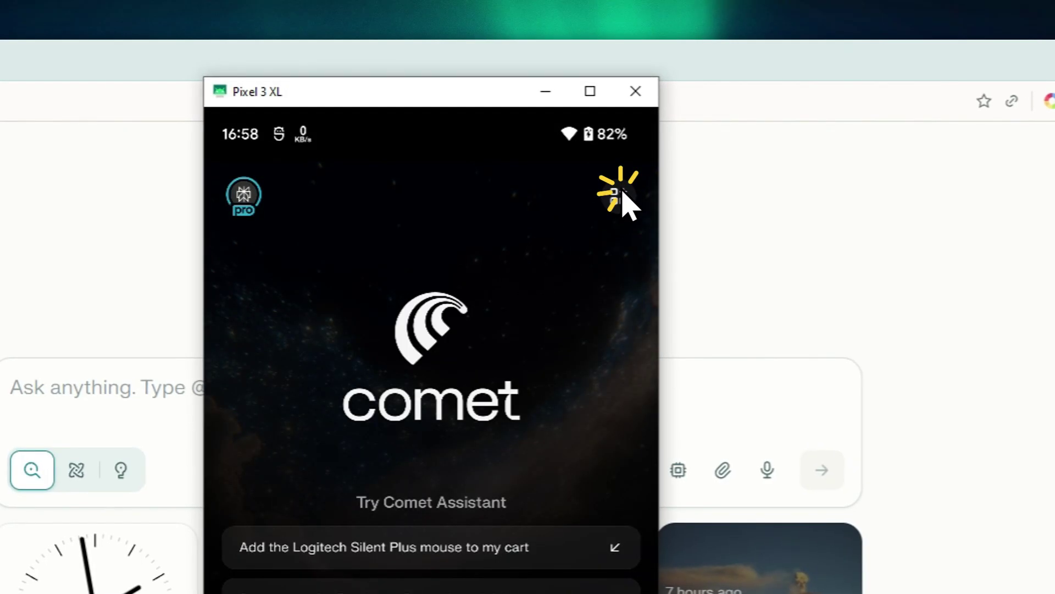
left_click(615, 195)
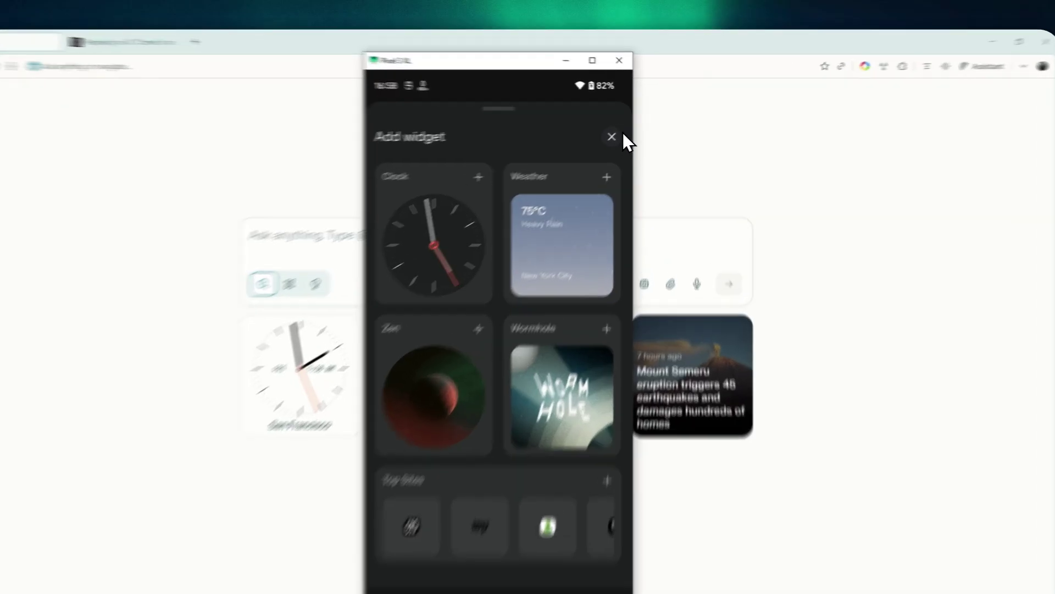
left_click(623, 130)
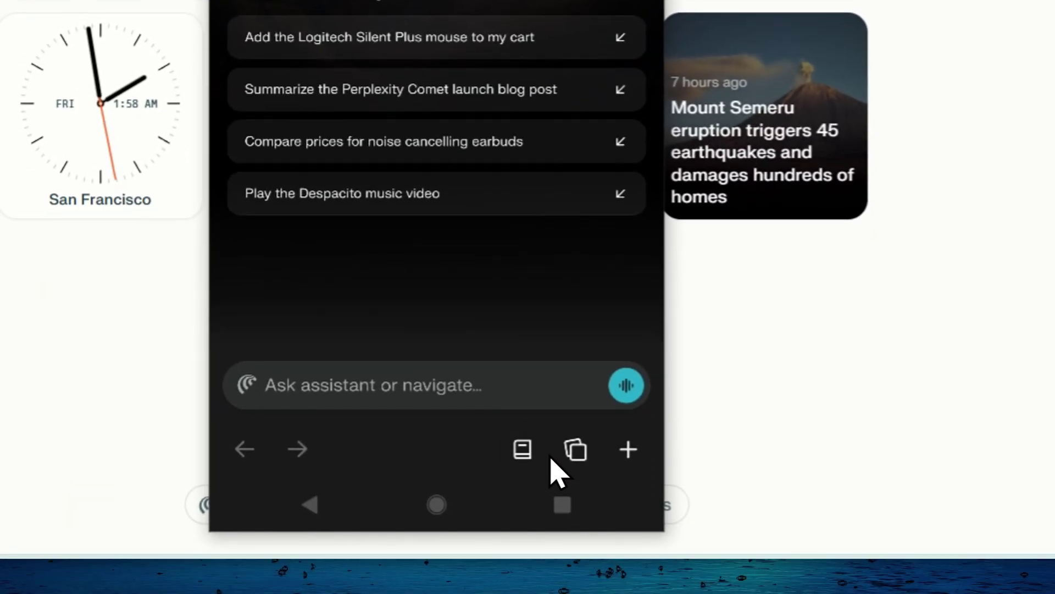
left_click(517, 487)
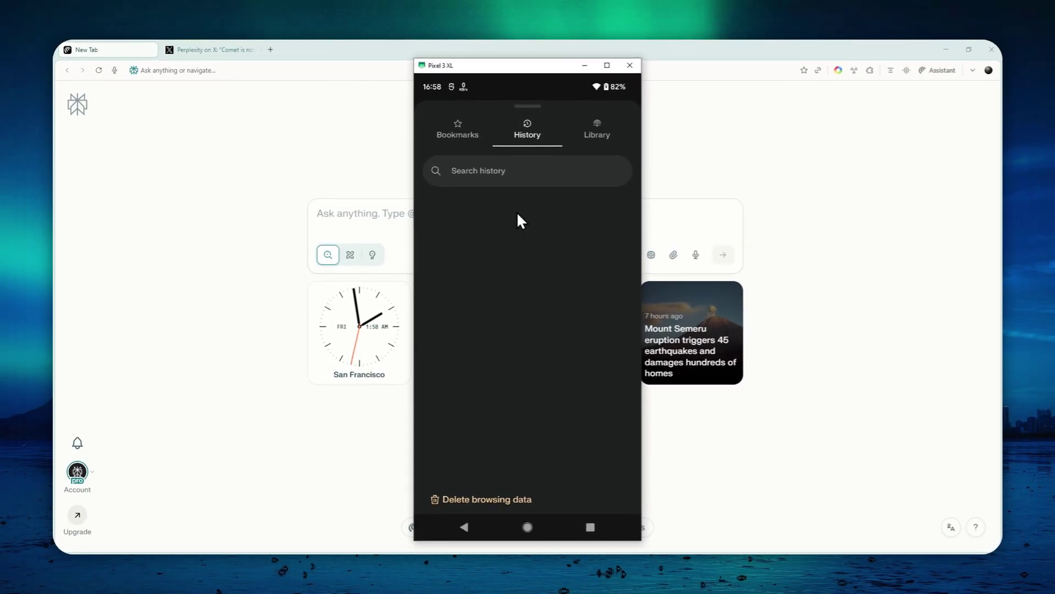
left_click_drag(521, 100, 563, 423)
left_click_drag(551, 368, 555, 127)
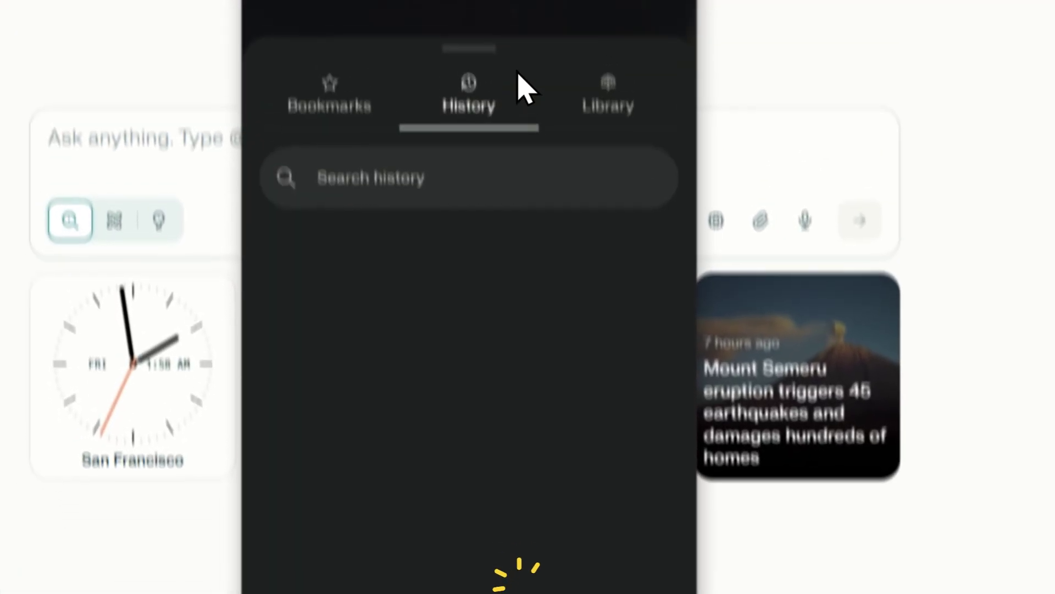
left_click_drag(522, 88, 560, 343)
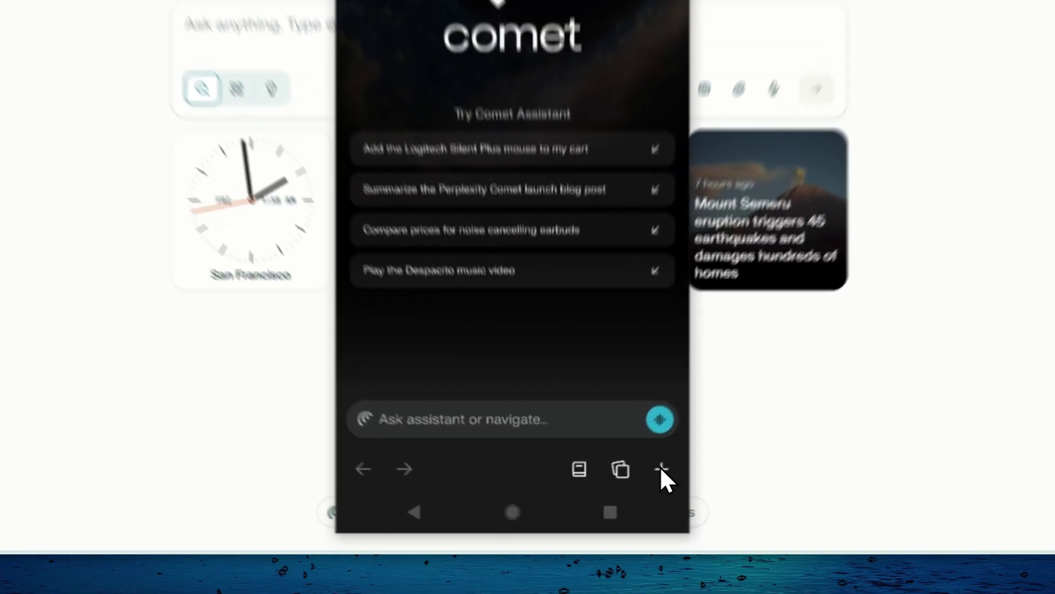
Open a new tab, then close the second and third tabs in the tab switcher
left_click(623, 498)
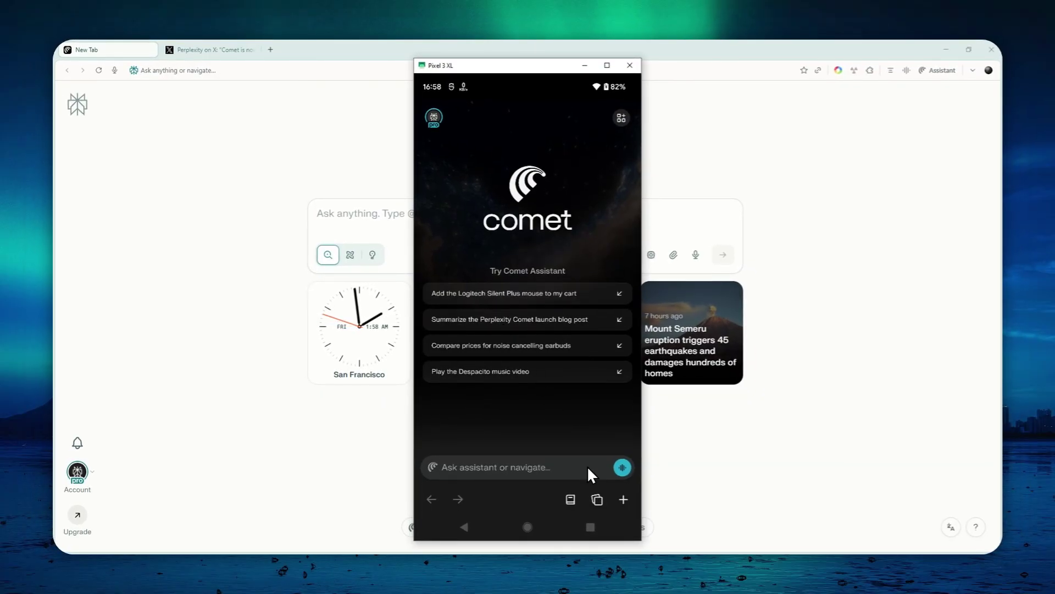
left_click(596, 499)
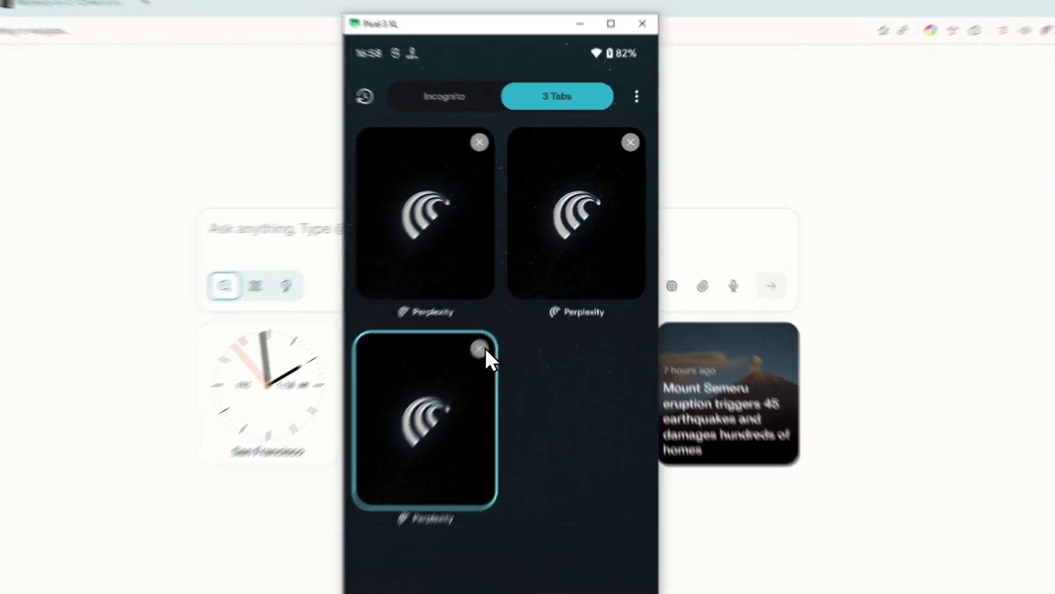
left_click(512, 299)
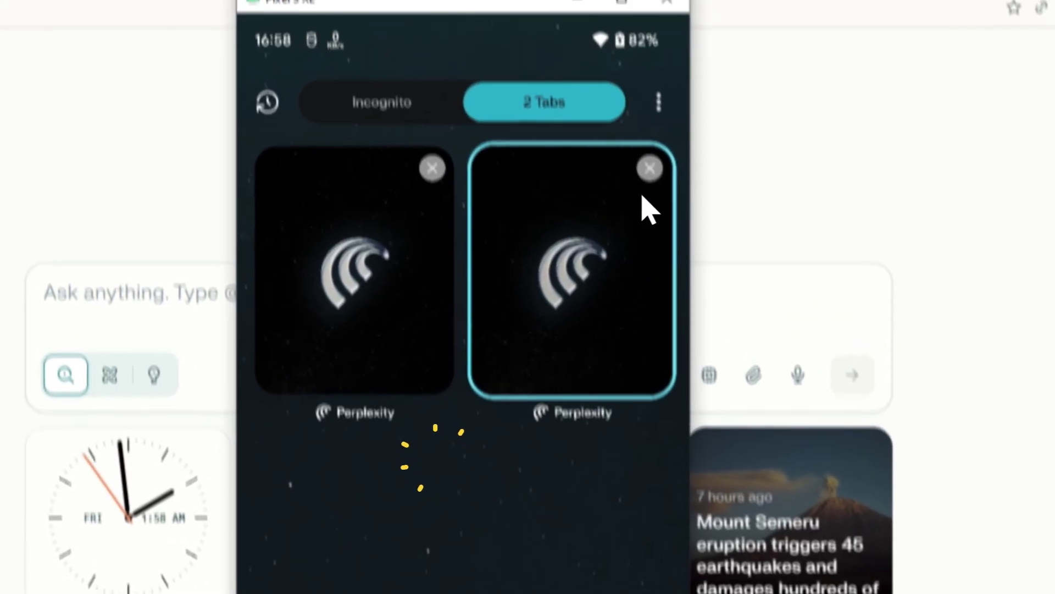
left_click(650, 168)
Leave the incognito tabs and return to the regular Perplexity tab
left_click(381, 104)
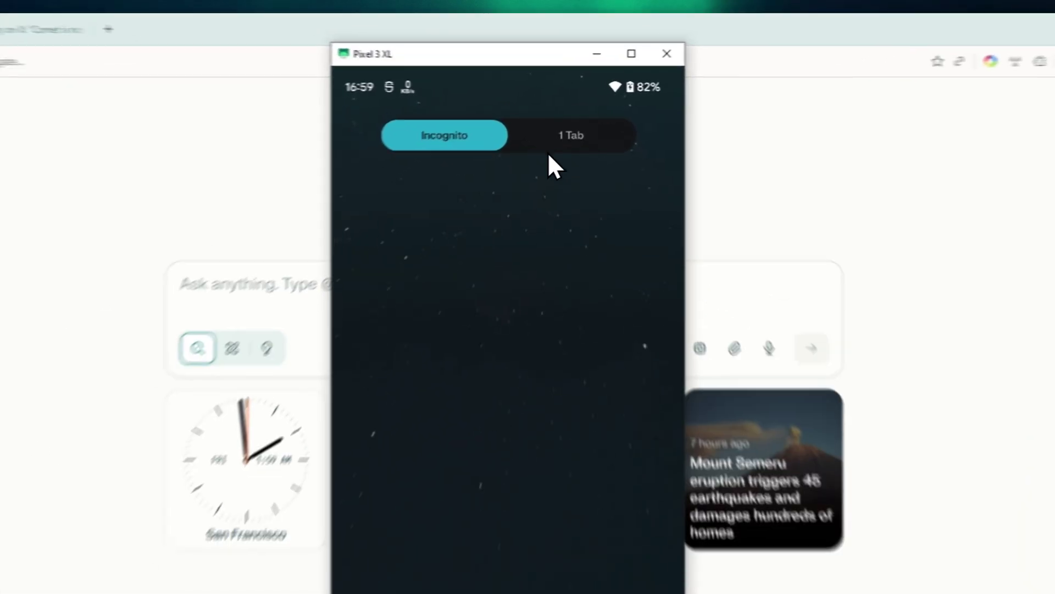
left_click(567, 122)
left_click(580, 531)
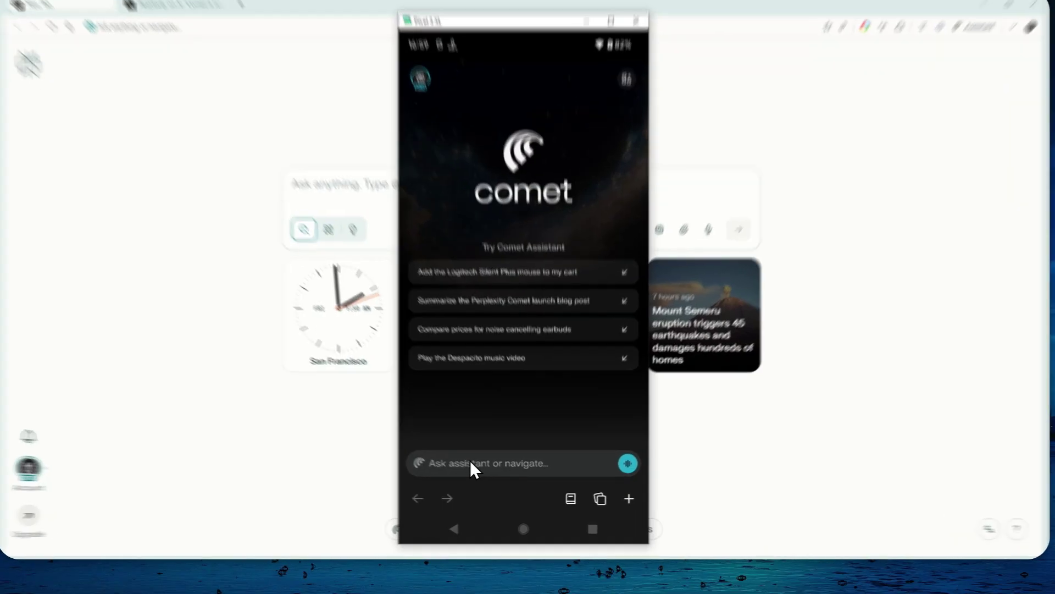
Ask the assistant by voice to open BBC, allowing microphone access while using the app
left_click(475, 467)
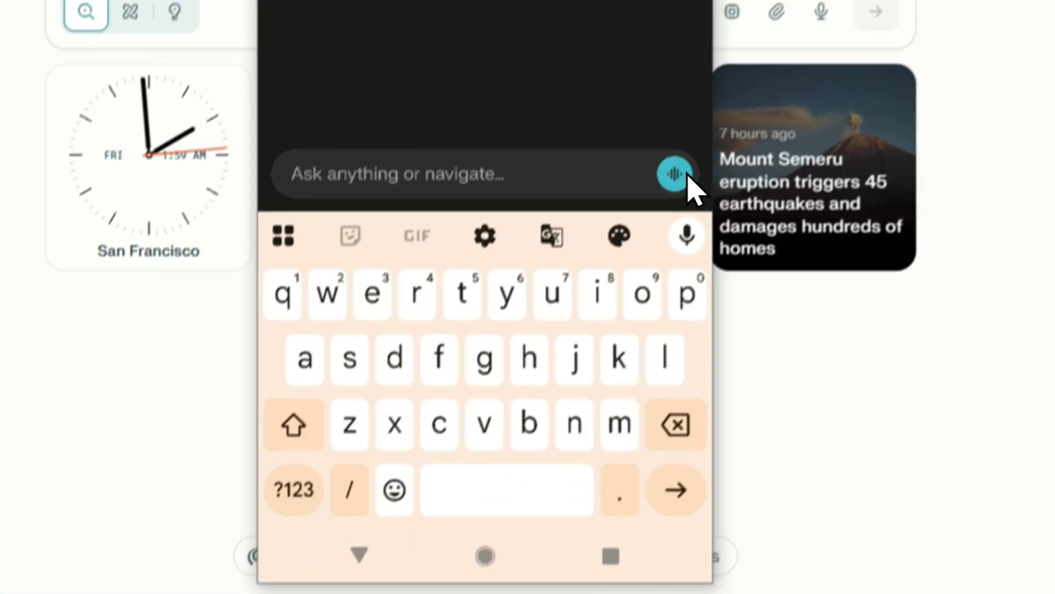
left_click(682, 167)
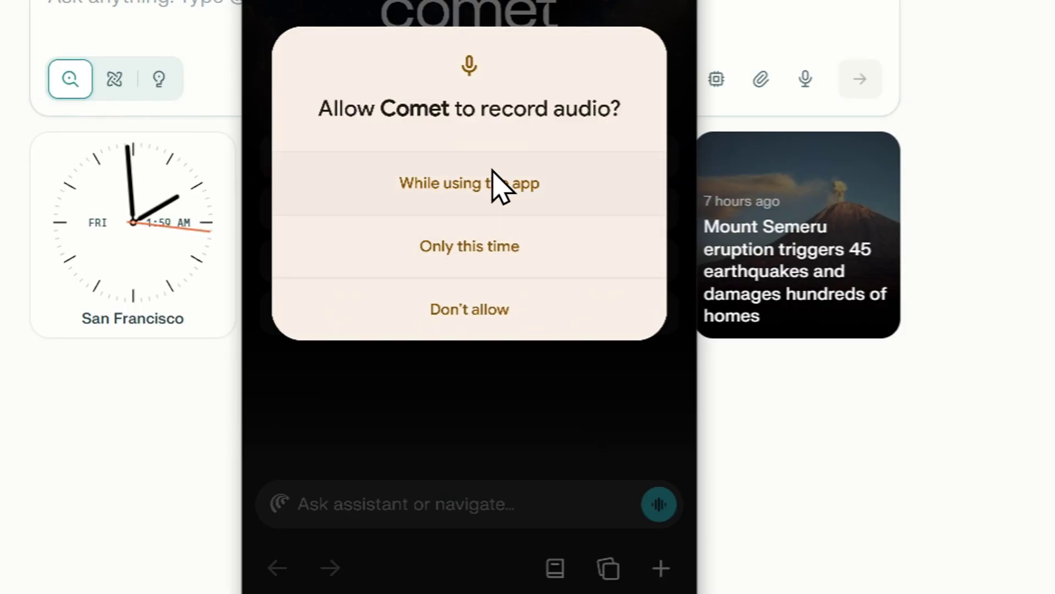
left_click(443, 184)
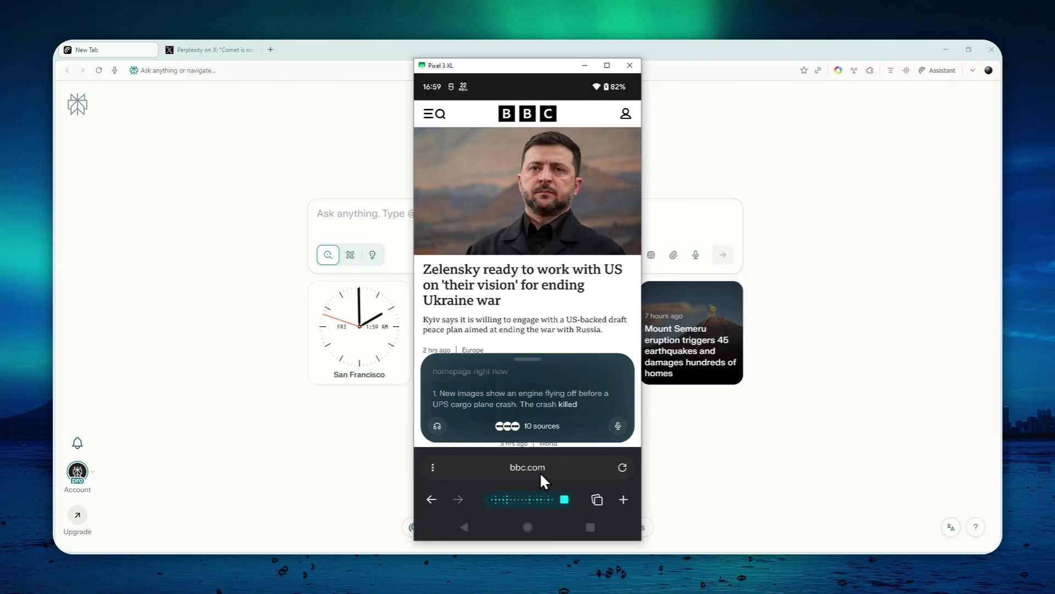
Stop the assistant, skip 'Make Comet your default', open a new tab, and start voice listening
left_click(564, 499)
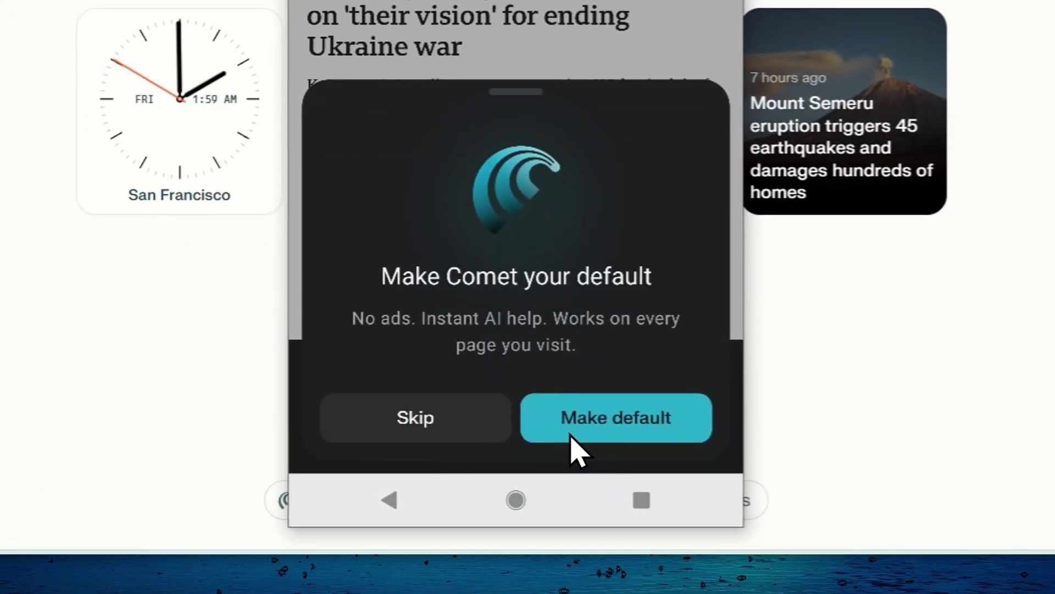
left_click(416, 423)
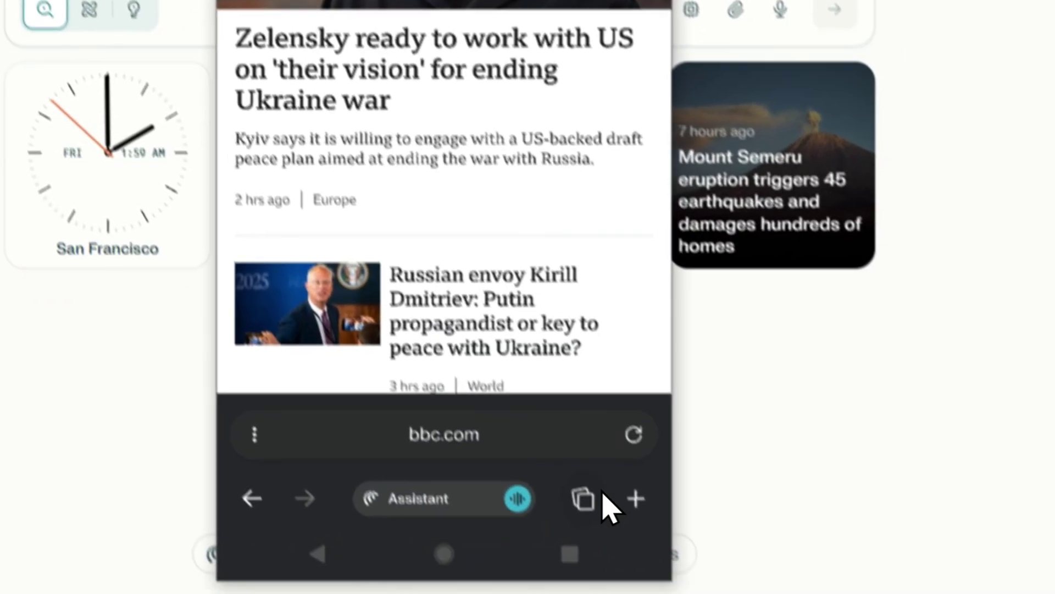
left_click(637, 499)
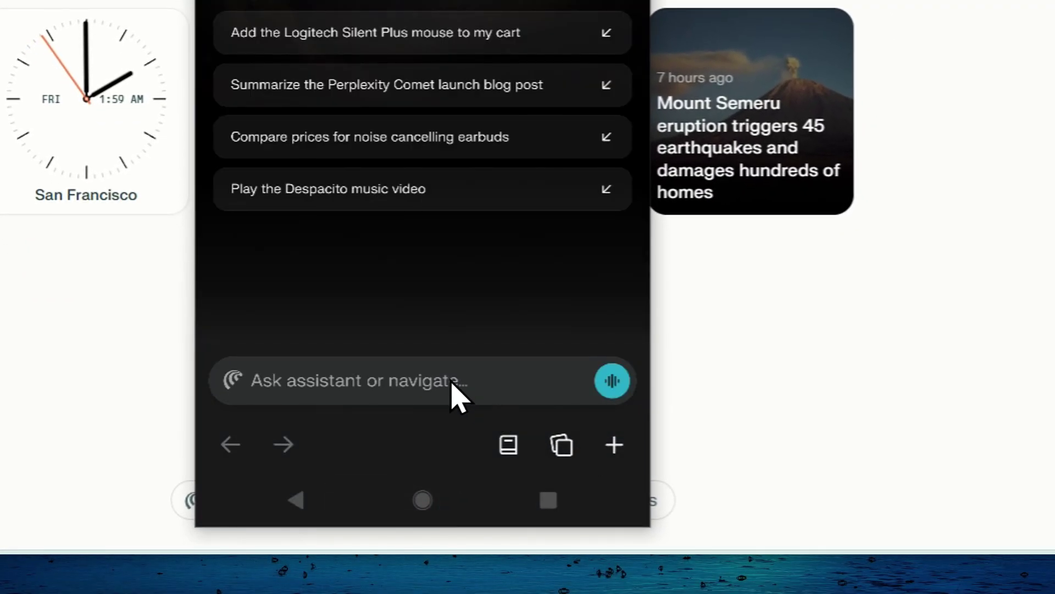
left_click(614, 382)
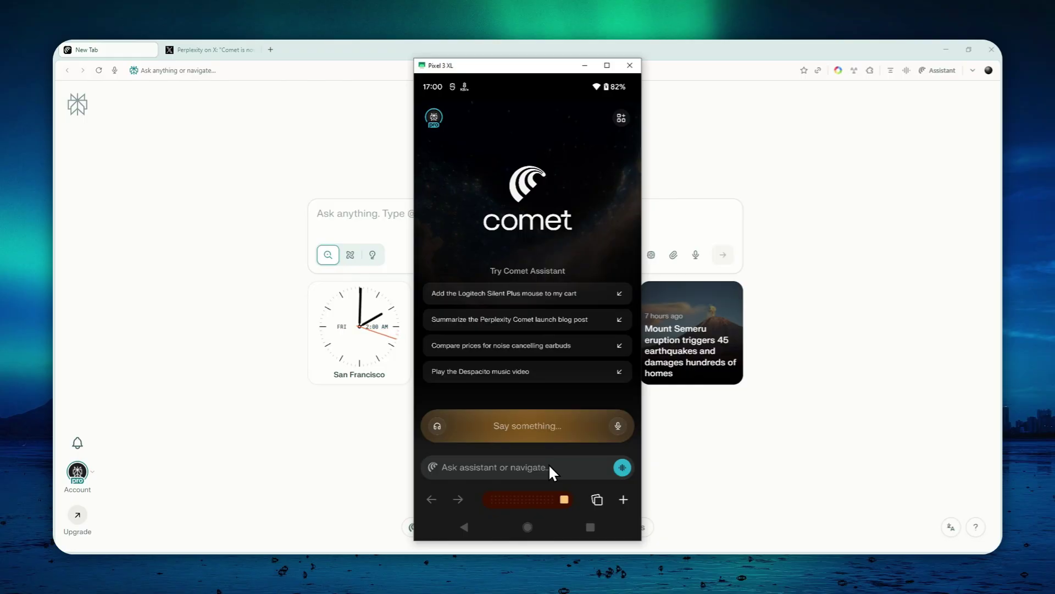
Dictate a navigation request into the address bar with Gboard voice typing, allowing audio access
left_click(549, 489)
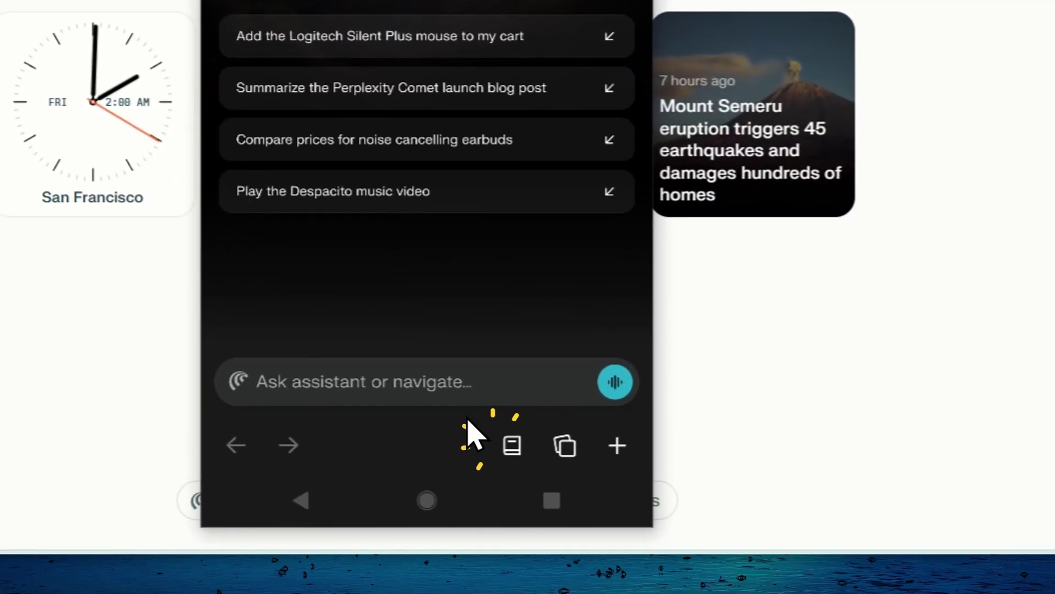
left_click(421, 379)
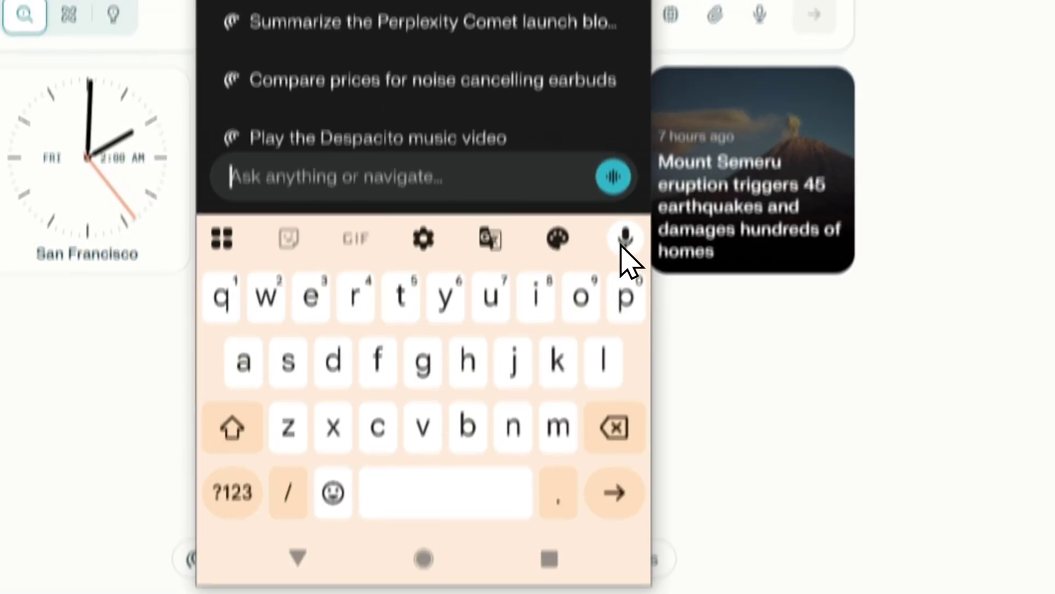
left_click(627, 189)
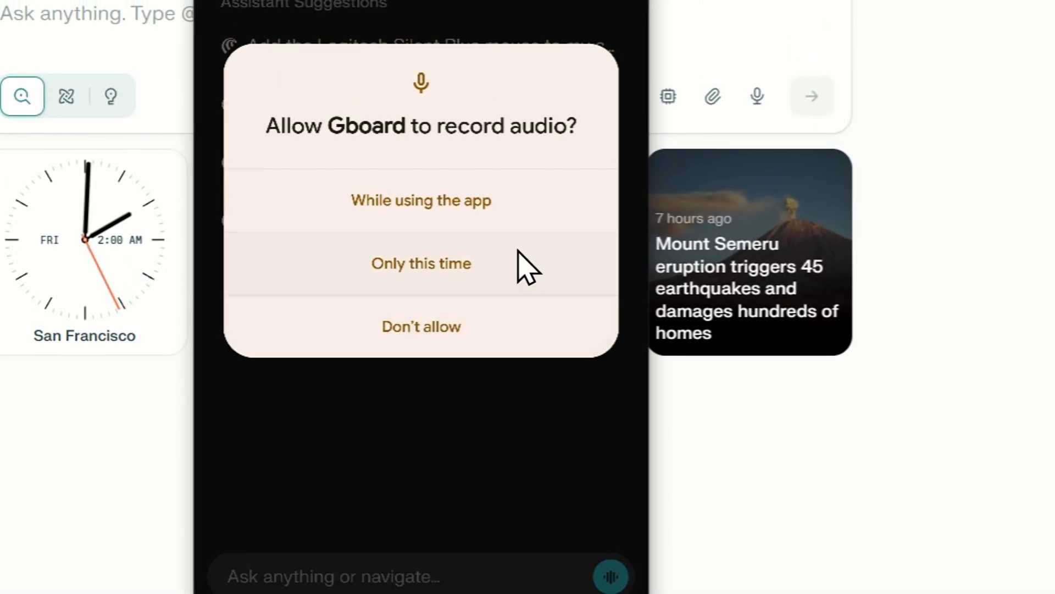
left_click(460, 199)
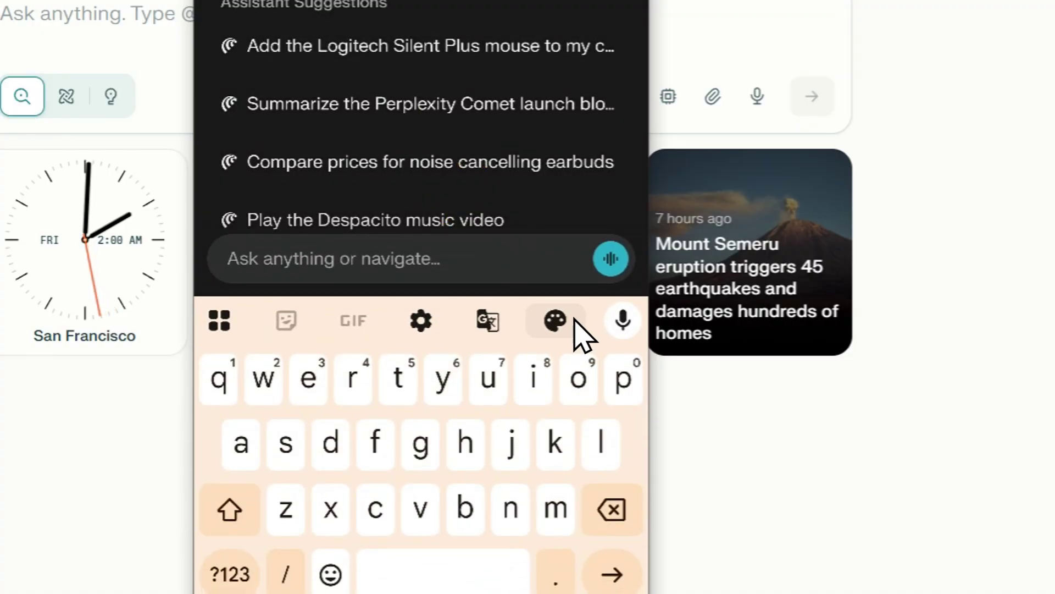
left_click(623, 322)
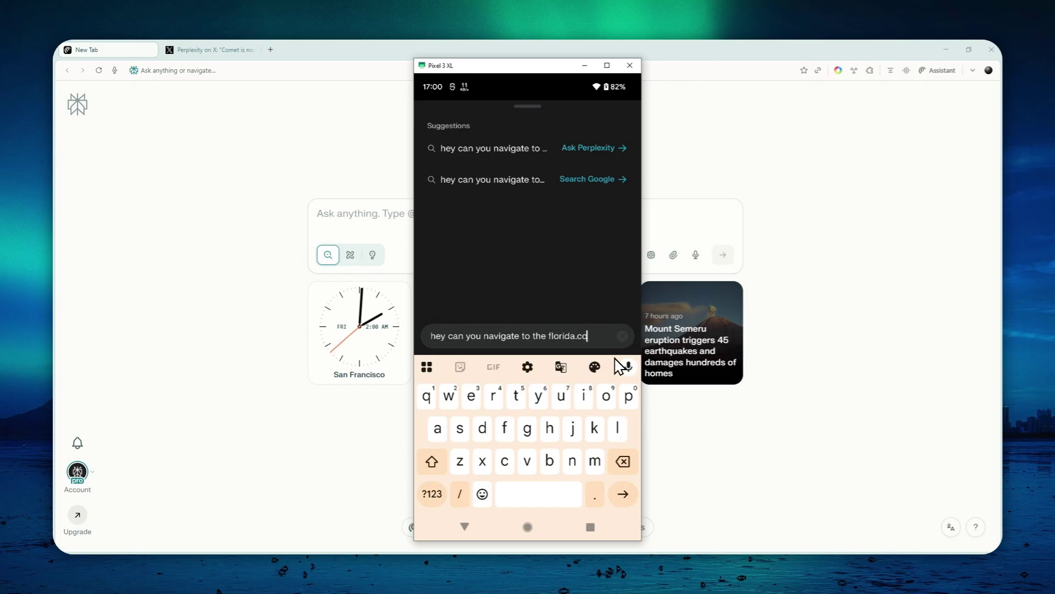
Correct the misheard 'florida.co' so the request reads 'navigate to theverge com'
key("BackSpace")
key("BackSpace")
key("BackSpace")
key("BackSpace")
key("BackSpace")
key("BackSpace")
key("BackSpace")
key("BackSpace")
key("BackSpace")
key("BackSpace")
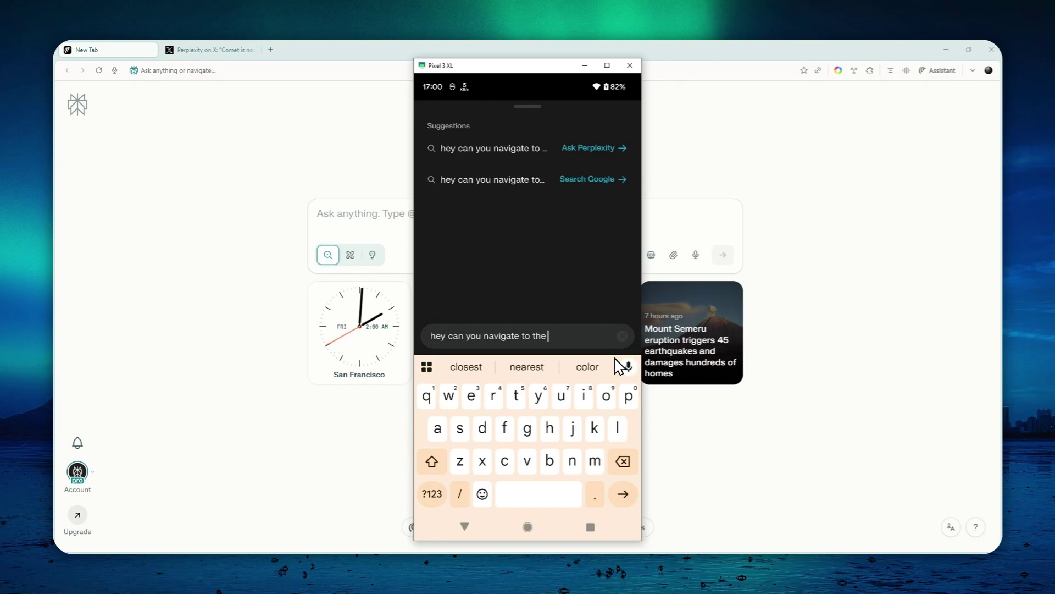
key("BackSpace")
type("v")
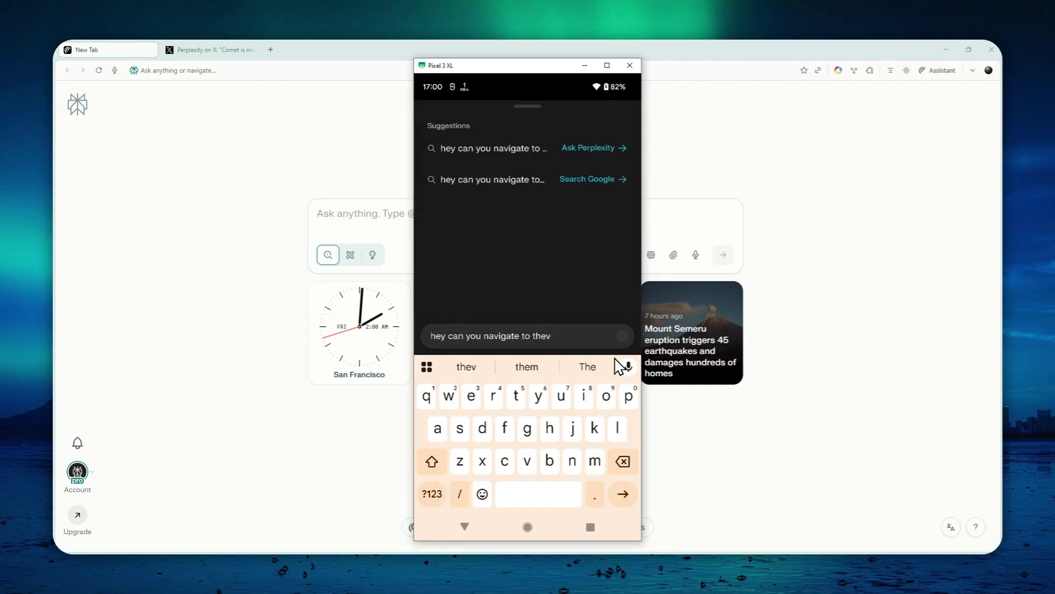
type("erge")
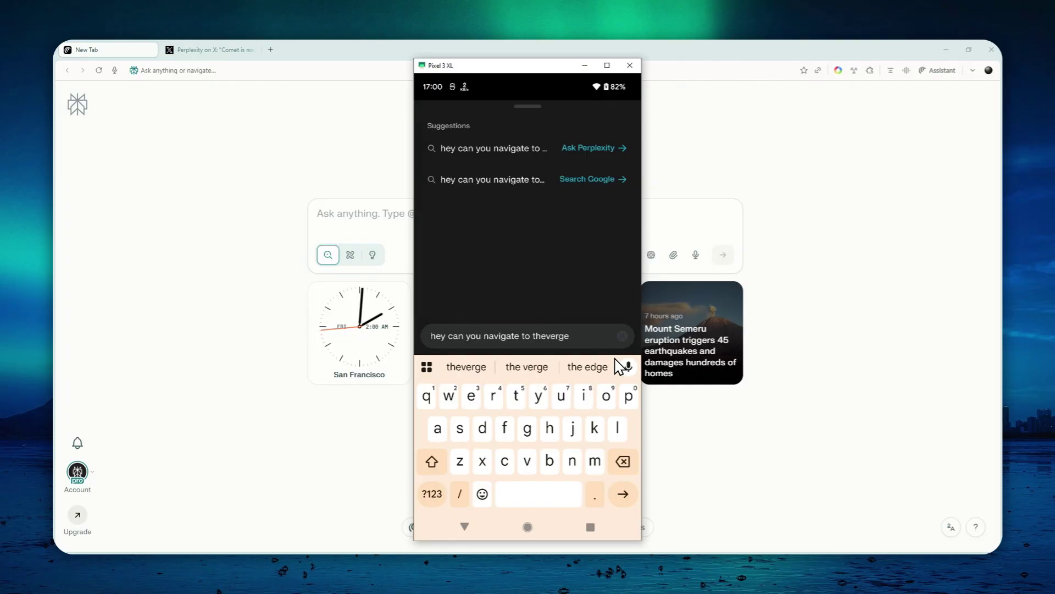
type(" com")
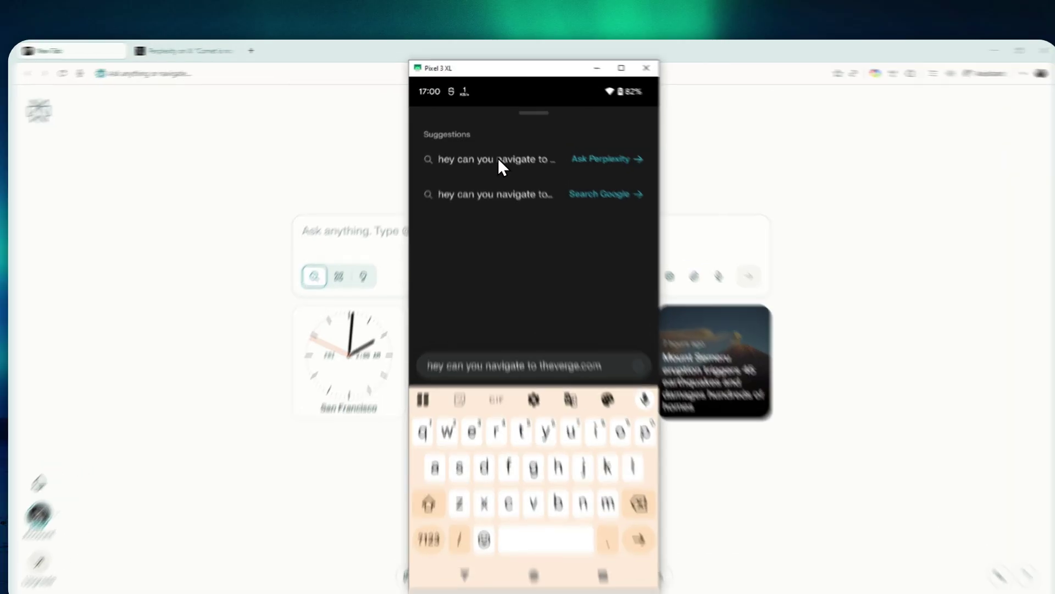
Choose the 'Ask Perplexity' suggestion to send the theverge.com request
left_click(498, 150)
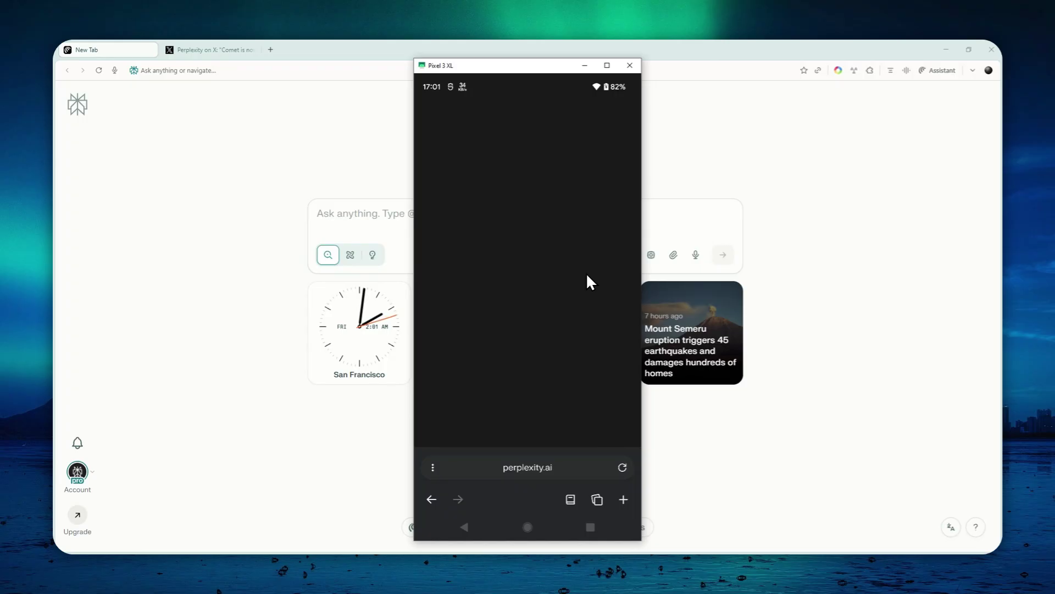
Open a new tab and start a voice request from the 'Ask assistant' bar
left_click(627, 498)
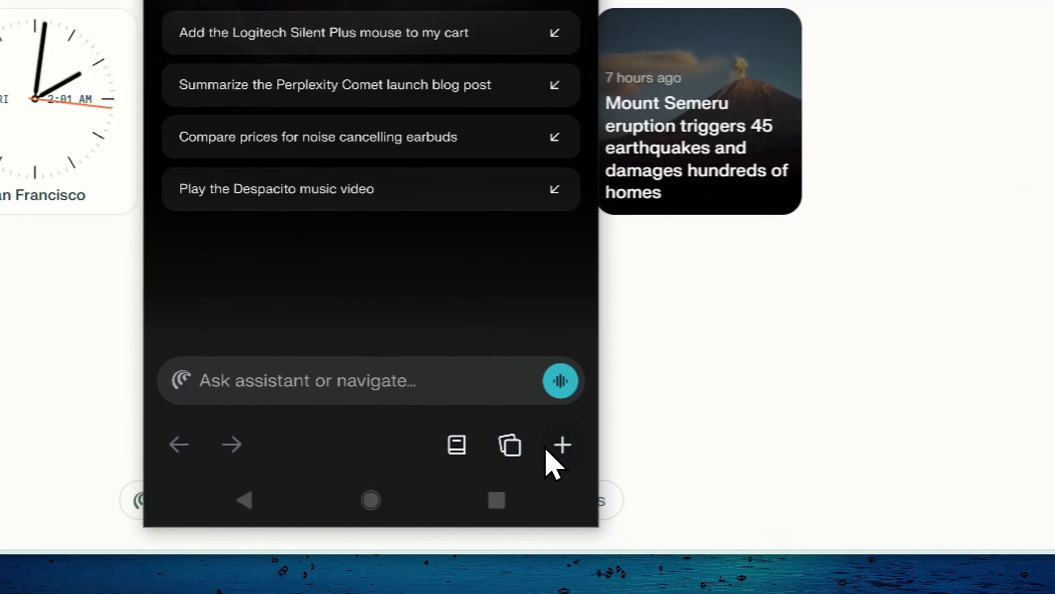
left_click(546, 385)
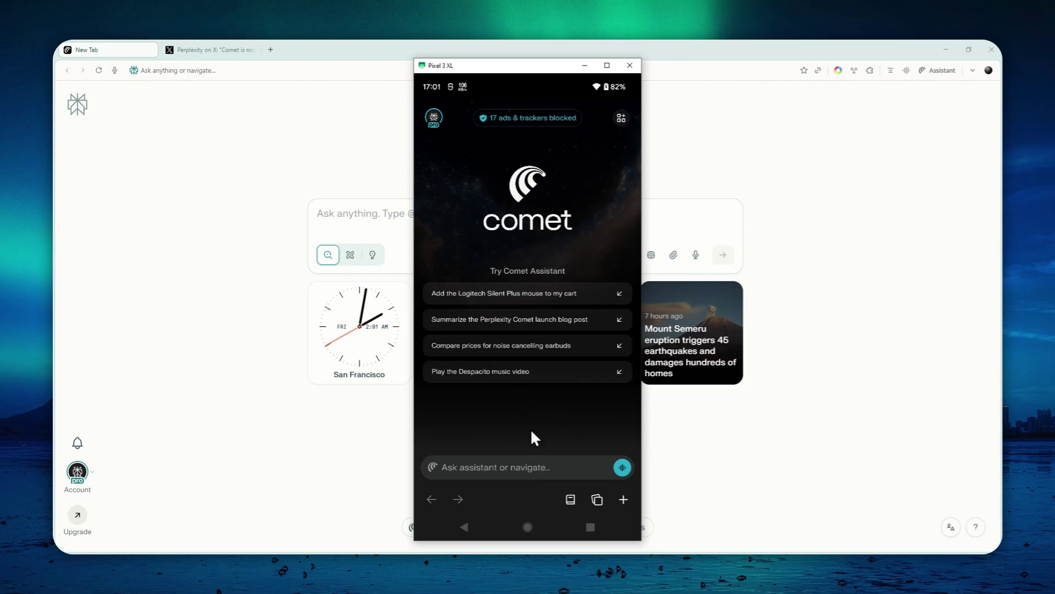
Ask the voice assistant to open openai.com and describe its sections, then close the voice panel
left_click(618, 467)
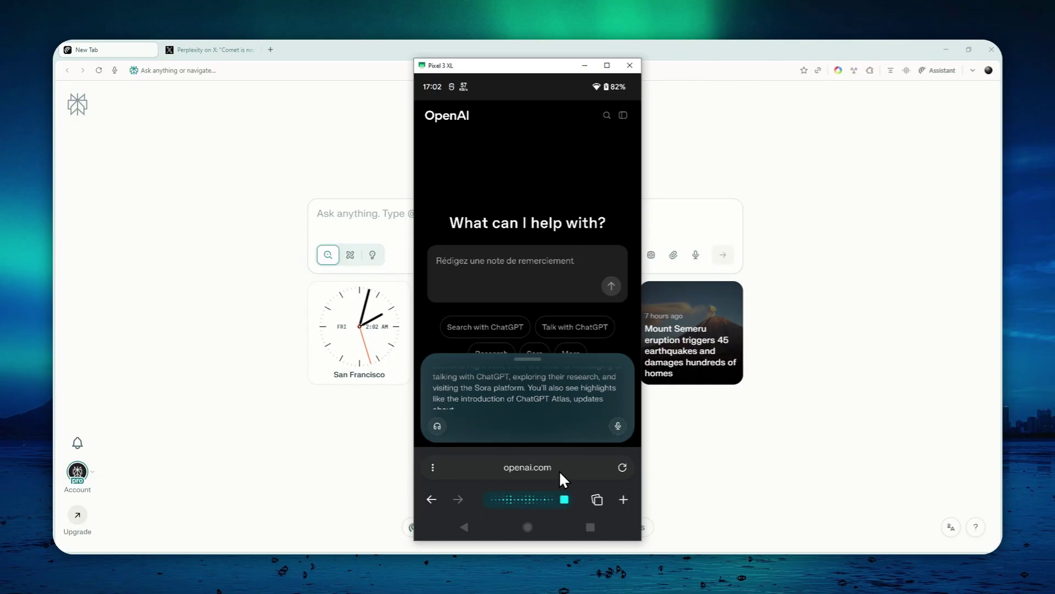
left_click(563, 499)
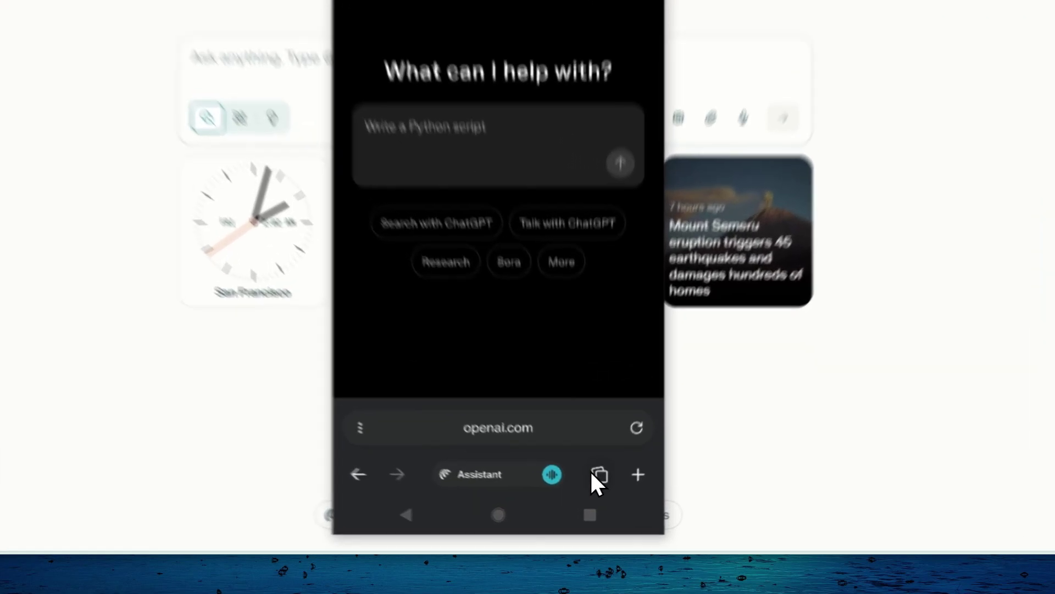
Close the BBC and Perplexity tabs, switch to OpenAI, then start a new request from the start page
left_click(594, 499)
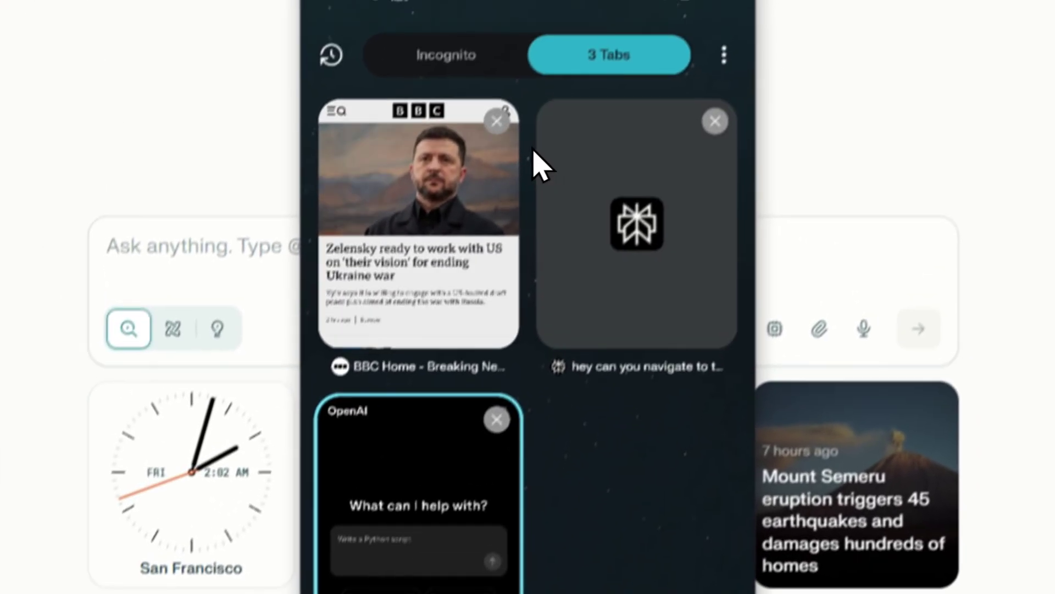
left_click(493, 165)
left_click(488, 165)
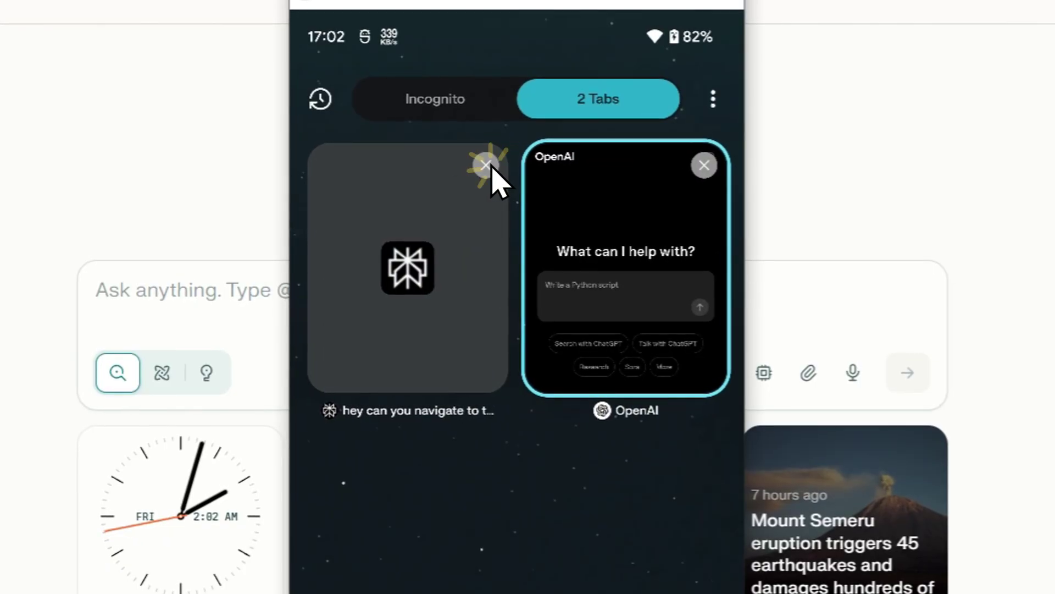
left_click(464, 292)
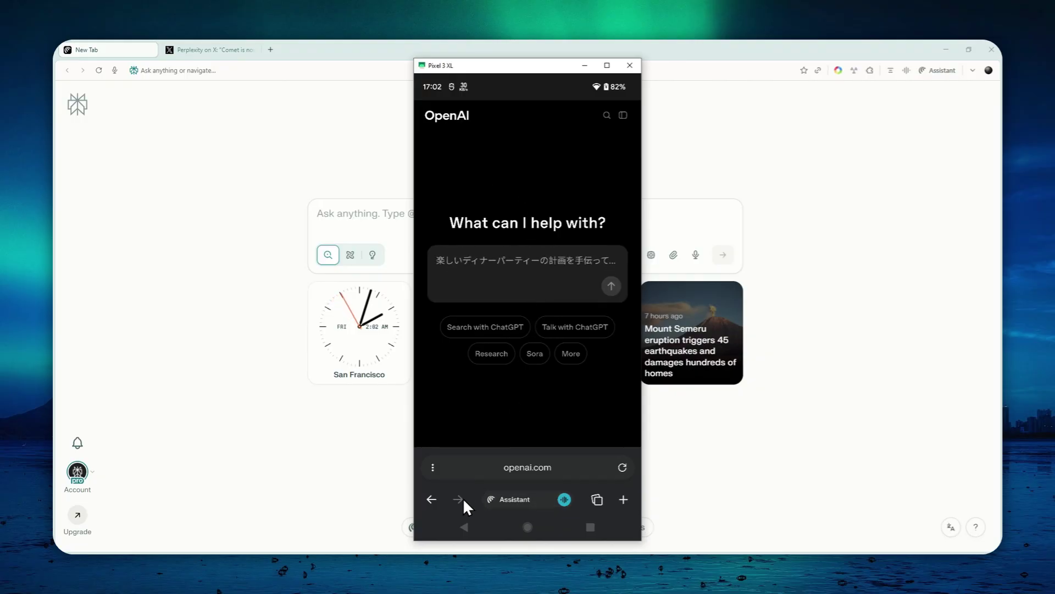
left_click(431, 499)
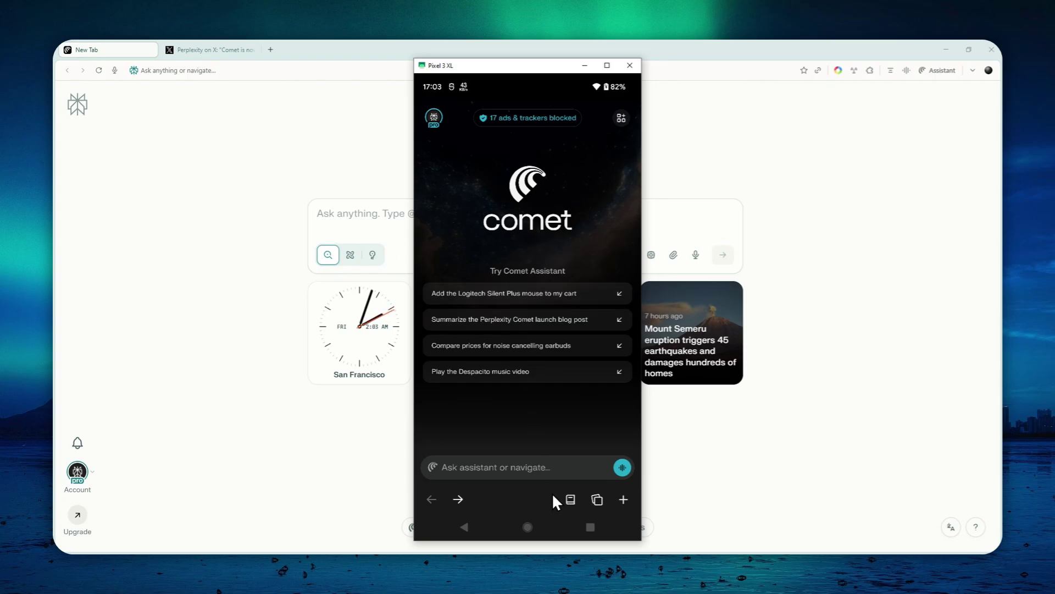
left_click(543, 468)
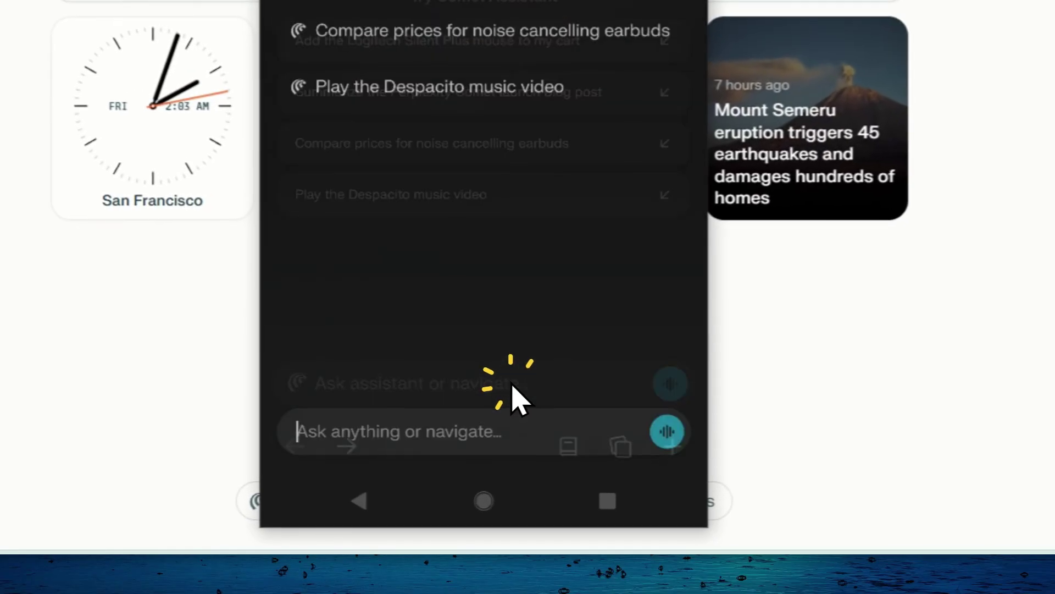